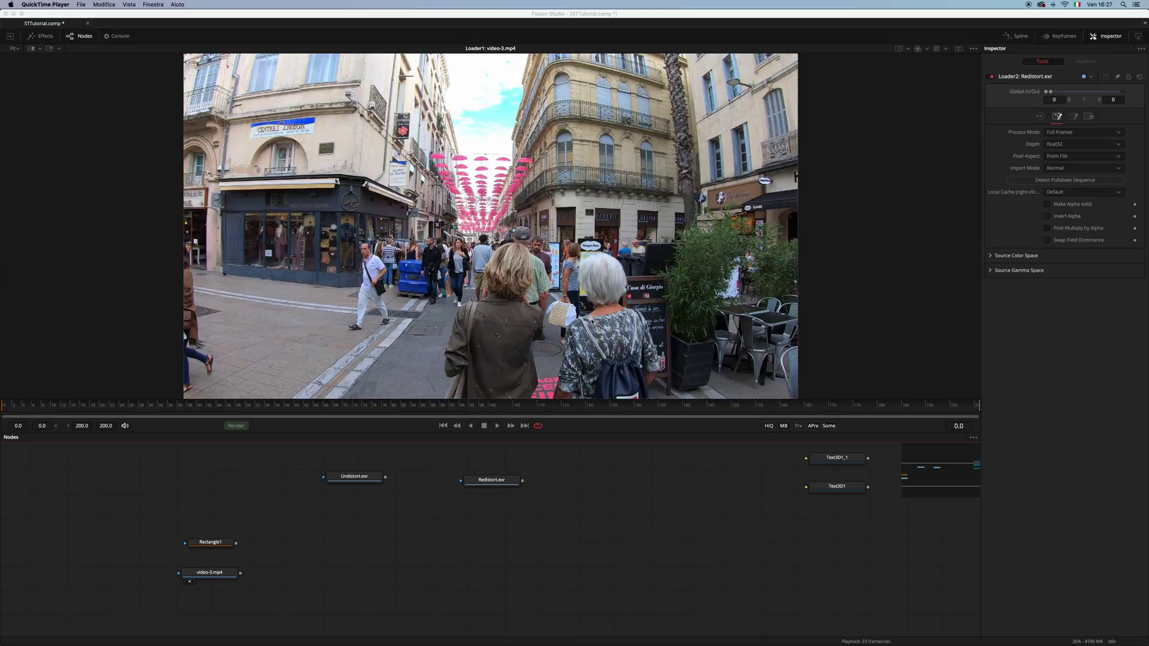
# Step: Align Redistort.exr with Undistort.exr and add a Texture node below Undistort.exr
pyautogui.moveTo(484, 486); pyautogui.dragTo(485, 483)
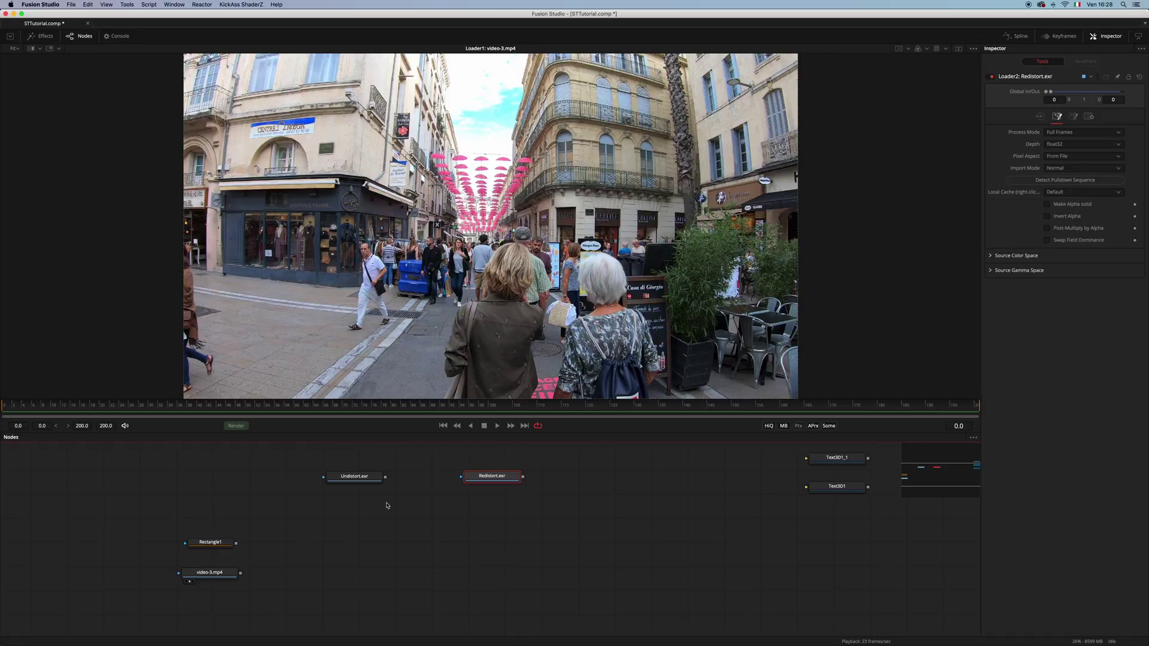
pyautogui.click(367, 561)
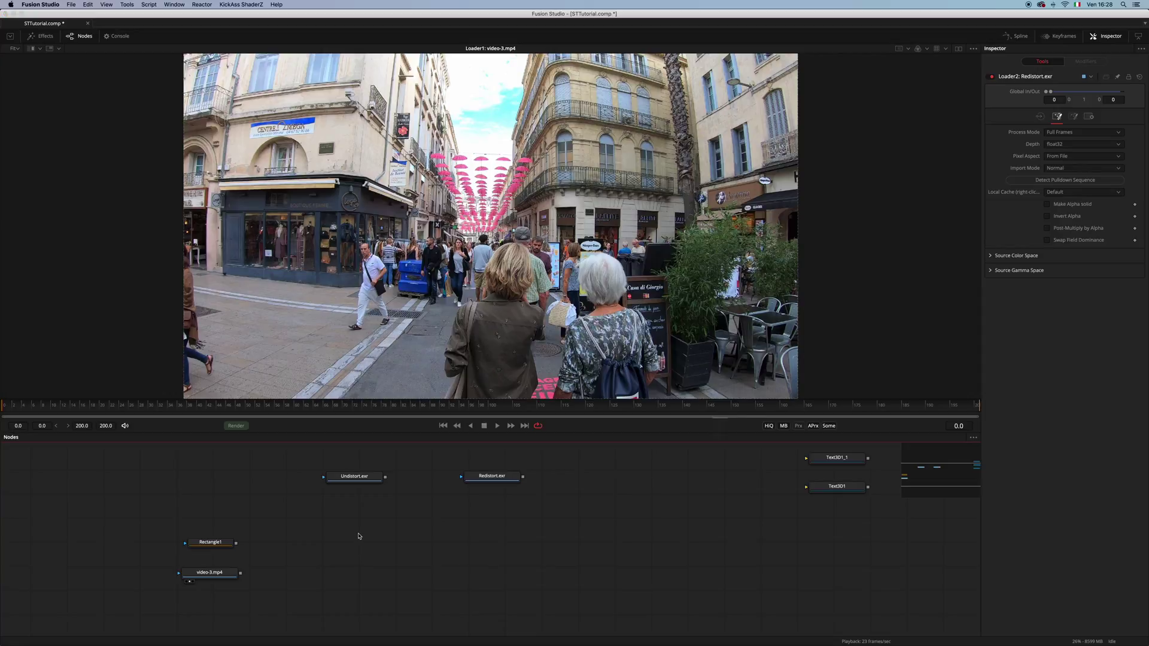
pyautogui.hotkey('shift', 'space')
pyautogui.write('textur')
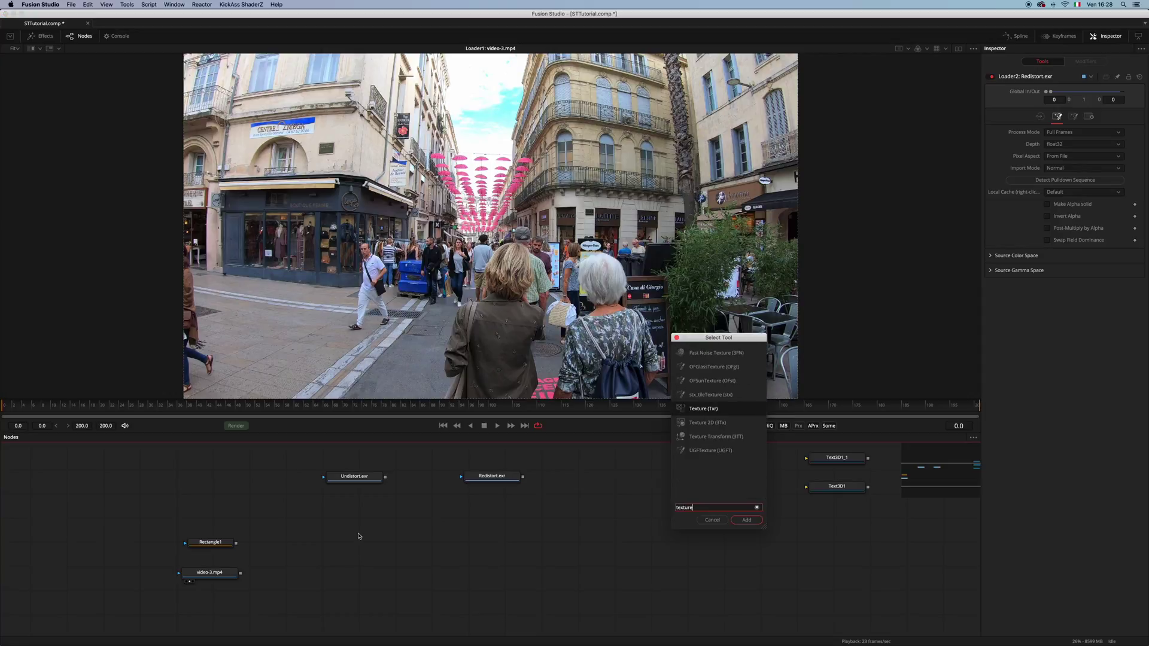
pyautogui.write('e')
pyautogui.press('Return')
pyautogui.moveTo(383, 559)
pyautogui.mouseDown()
pyautogui.moveTo(363, 558)
pyautogui.moveTo(376, 560)
pyautogui.mouseUp()
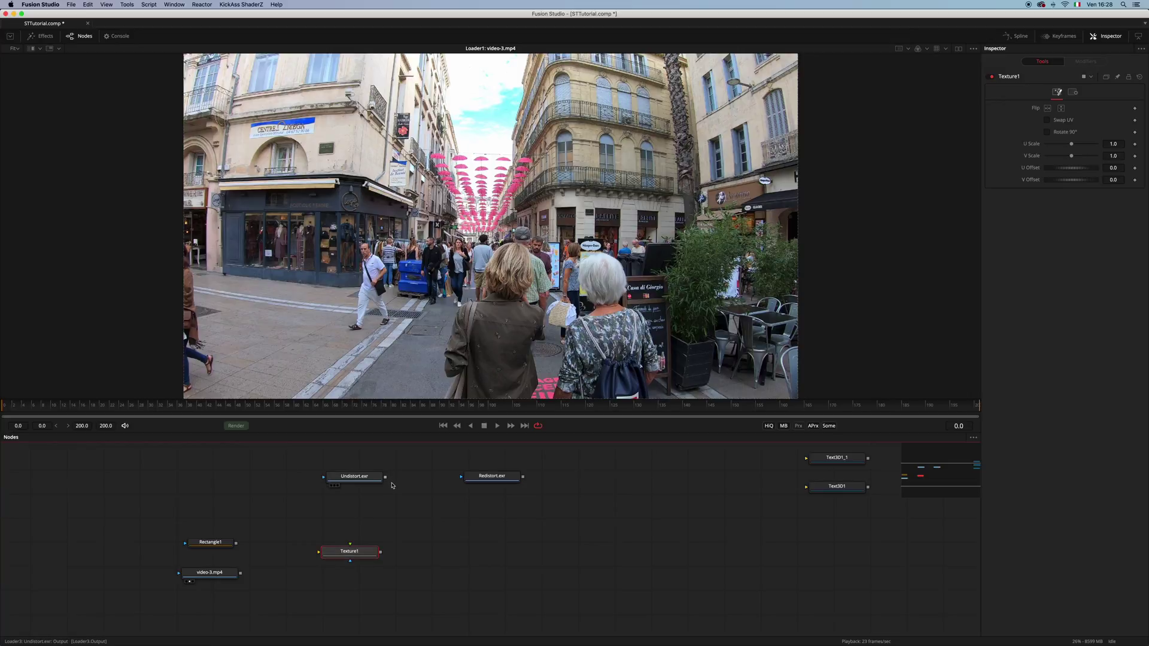
pyautogui.moveTo(362, 550); pyautogui.dragTo(332, 556)
# Step: Check the Undistort.exr and Redistort.exr maps, then feed video-3.mp4 and Undistort.exr into Texture1 and view its output
pyautogui.click(334, 485)
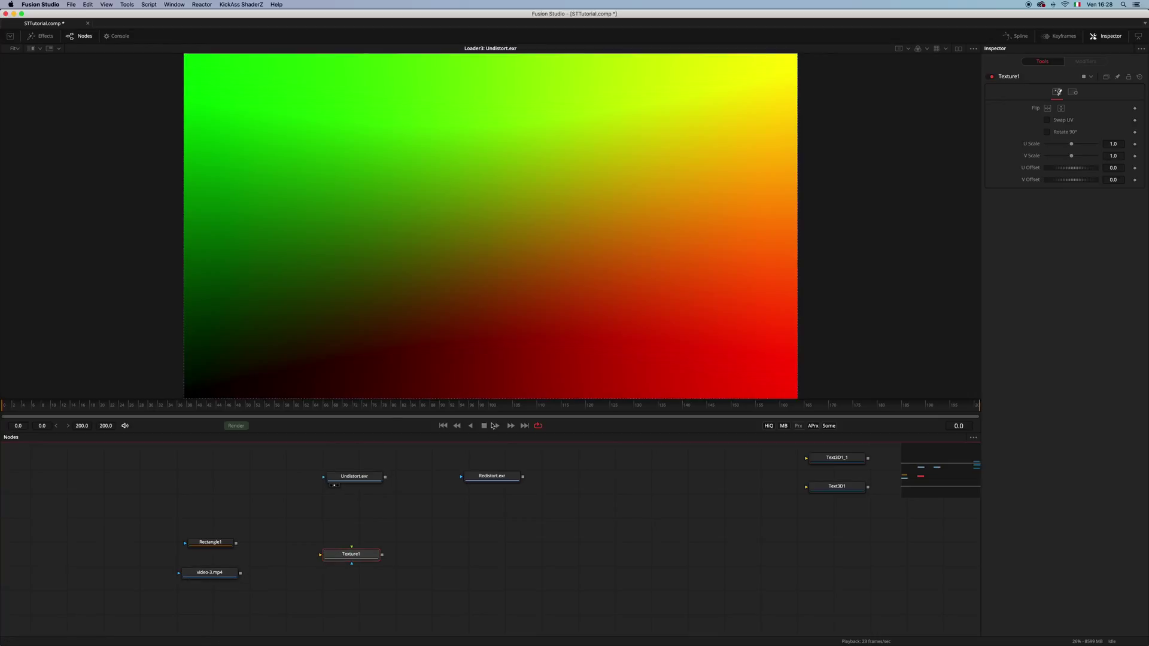
pyautogui.moveTo(496, 481); pyautogui.dragTo(546, 281)
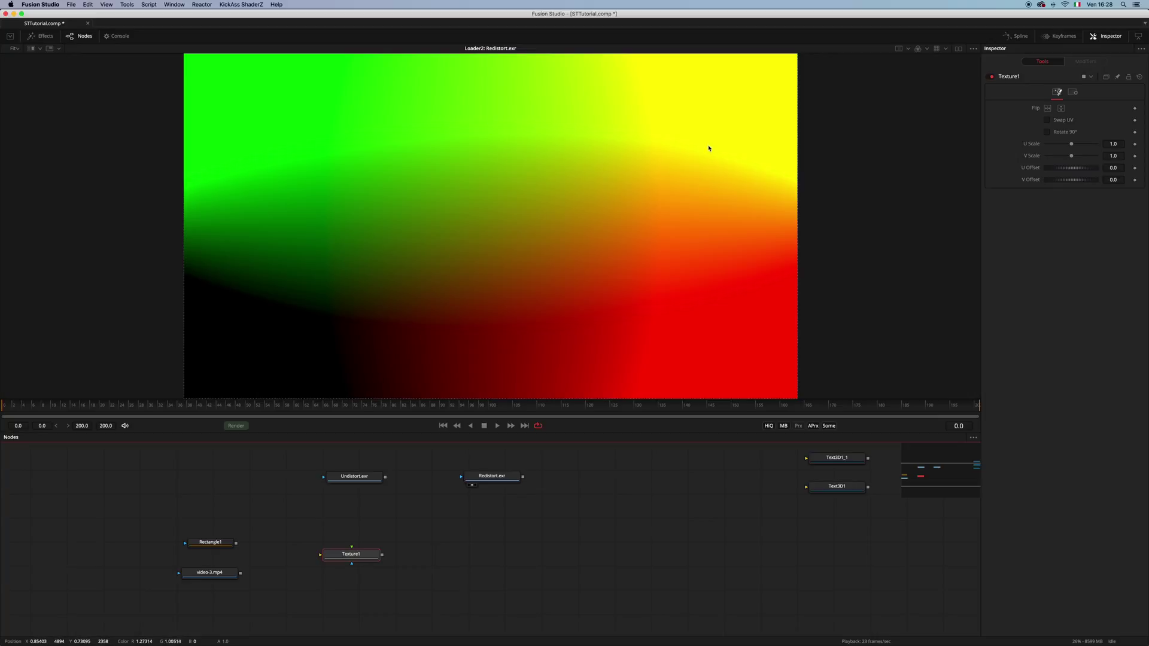
pyautogui.click(364, 538)
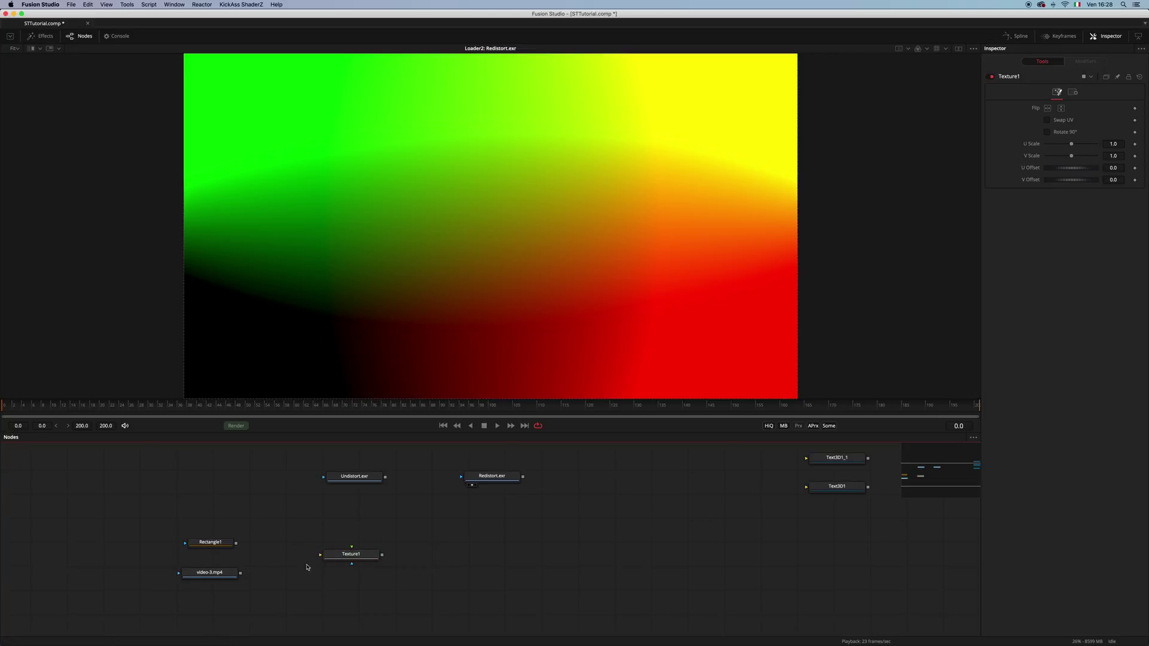
pyautogui.moveTo(386, 477); pyautogui.dragTo(342, 572)
pyautogui.moveTo(240, 573); pyautogui.dragTo(342, 582)
pyautogui.press('1')
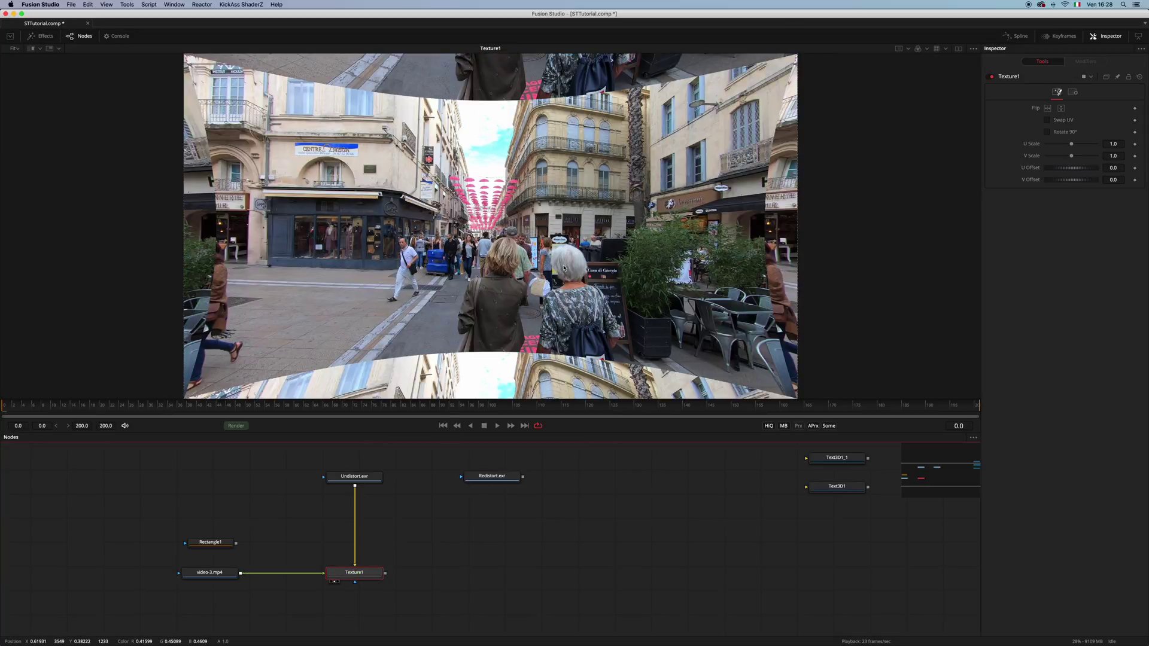
pyautogui.moveTo(546, 237); pyautogui.dragTo(543, 228)
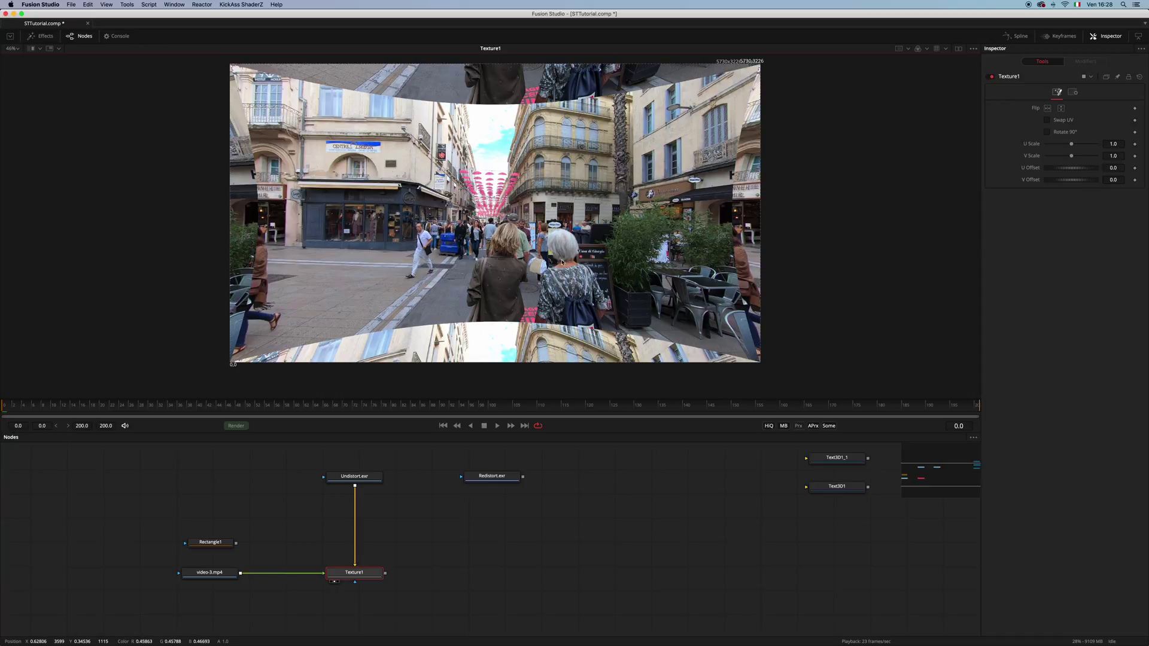
# Step: Add a Crop node after Texture1, enable Keep Centered, and view the 3840 x 2160 crop fitted to the viewer
pyautogui.click(359, 577)
pyautogui.hotkey('shift', 'space')
pyautogui.write('crop')
pyautogui.press('Return')
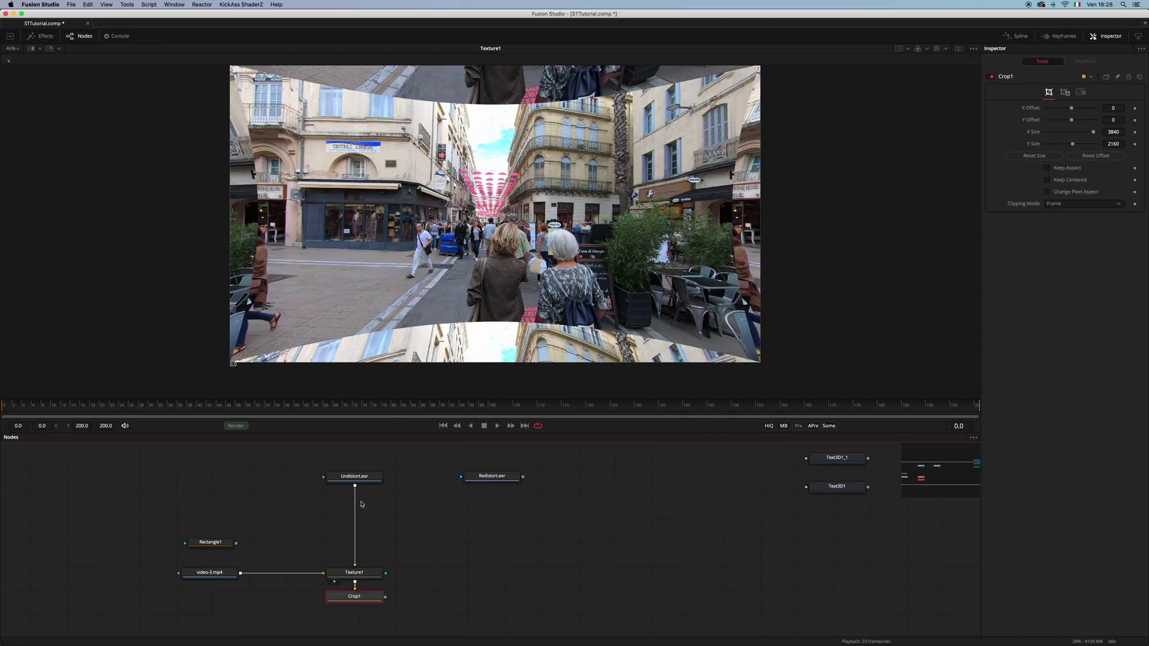
pyautogui.moveTo(368, 594); pyautogui.dragTo(445, 570)
pyautogui.click(1046, 179)
pyautogui.click(444, 571)
pyautogui.press('2')
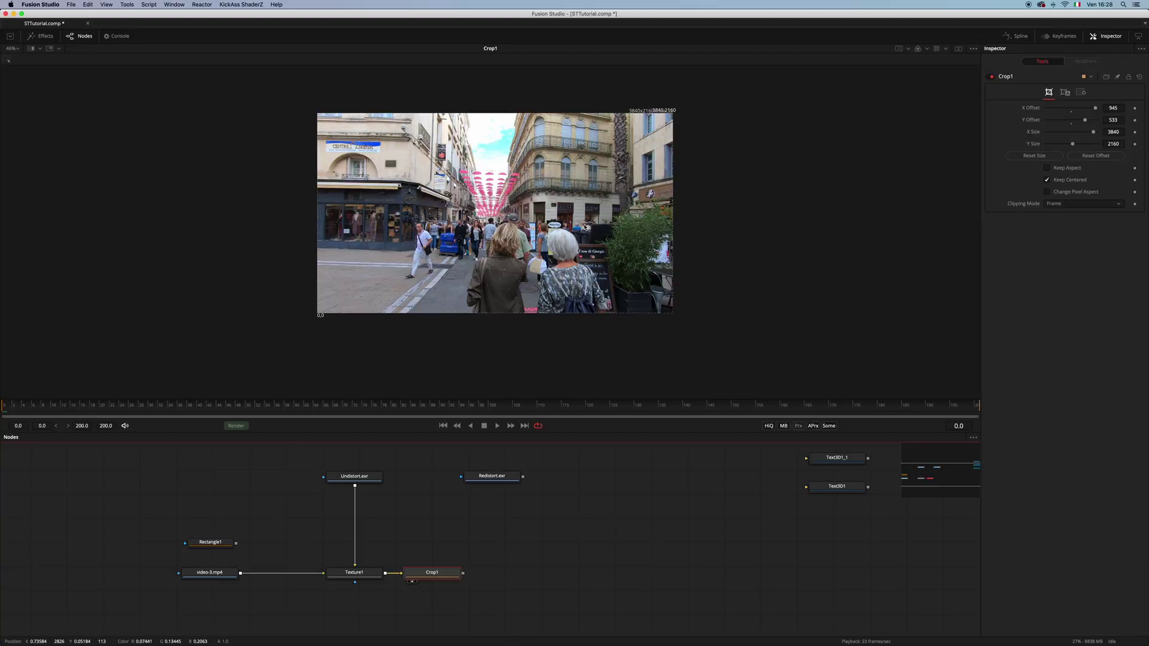
pyautogui.moveTo(569, 228); pyautogui.dragTo(573, 226)
pyautogui.scroll(2, 572, 226)
pyautogui.hotkey('ctrl', 'f')
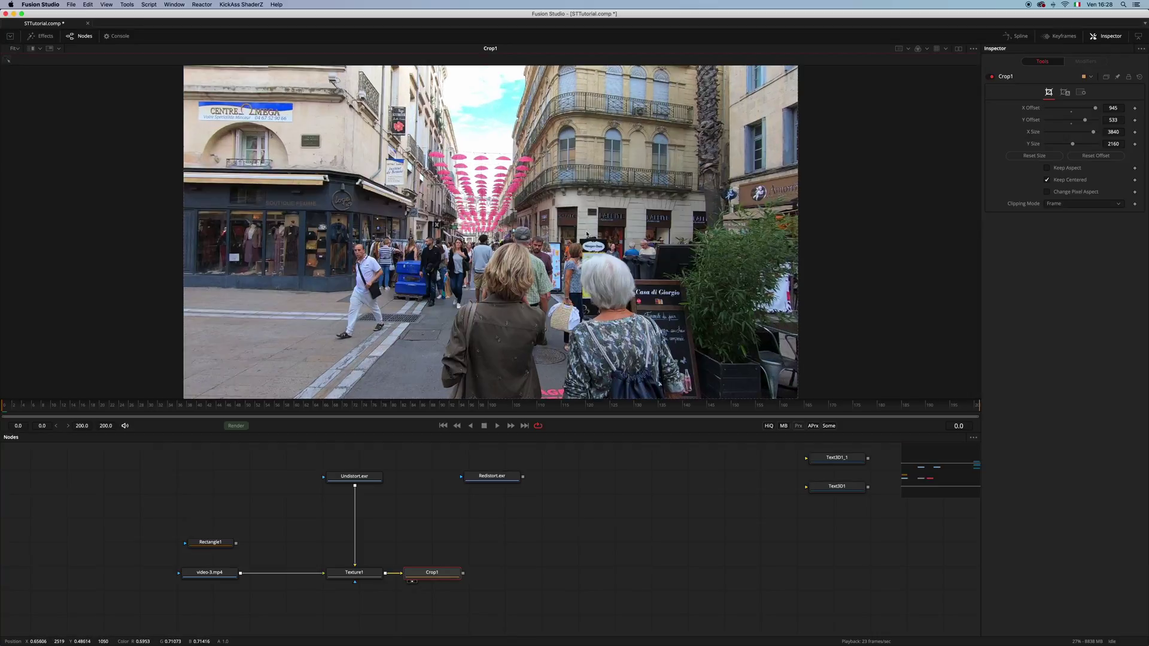
# Step: Add a second Texture node beside Crop1 and place it below the relocated Redistort.exr
pyautogui.moveTo(494, 479); pyautogui.dragTo(562, 479)
pyautogui.click(432, 572)
pyautogui.hotkey('shift', 'space')
pyautogui.write('crop')
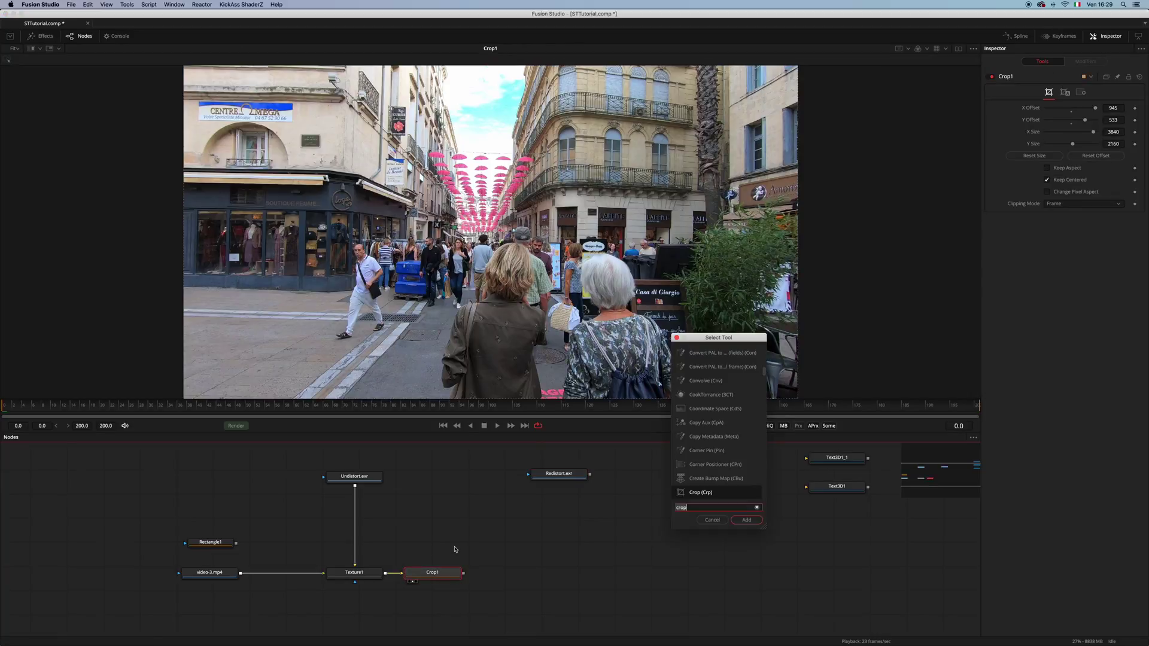
pyautogui.press('BackSpace')
pyautogui.press('BackSpace')
pyautogui.press('BackSpace')
pyautogui.press('BackSpace')
pyautogui.write('texture')
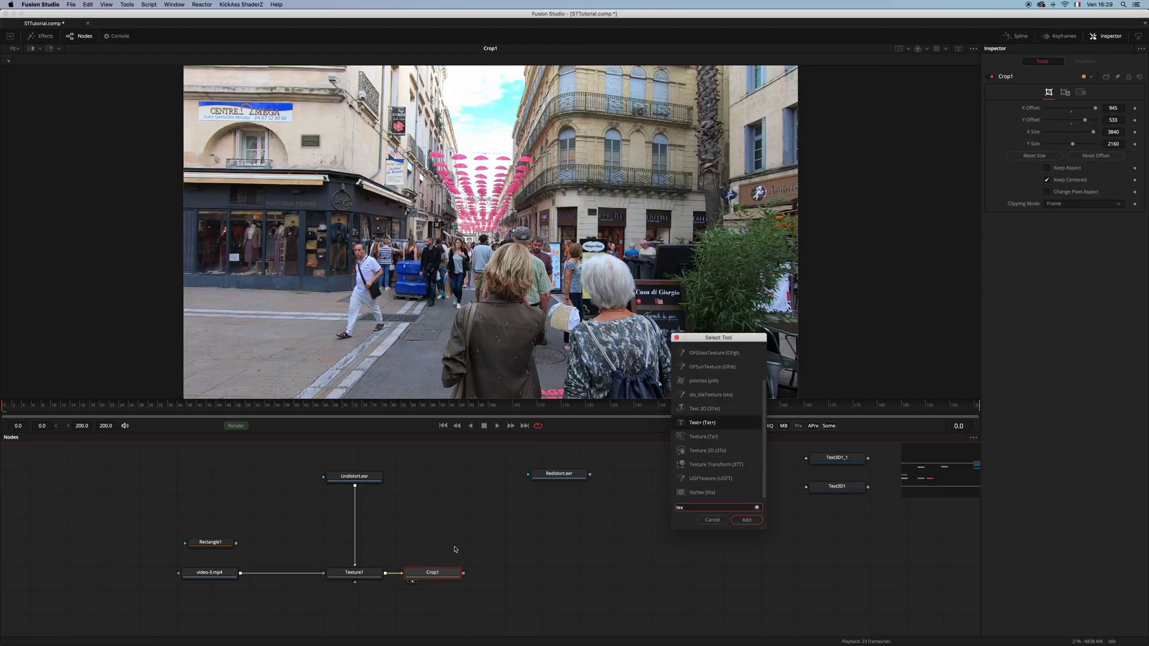
pyautogui.press('Return')
pyautogui.moveTo(516, 572); pyautogui.dragTo(552, 572)
# Step: Connect Redistort.exr and Crop1 to Texture2 and view the redistorted image
pyautogui.moveTo(589, 474); pyautogui.dragTo(533, 573)
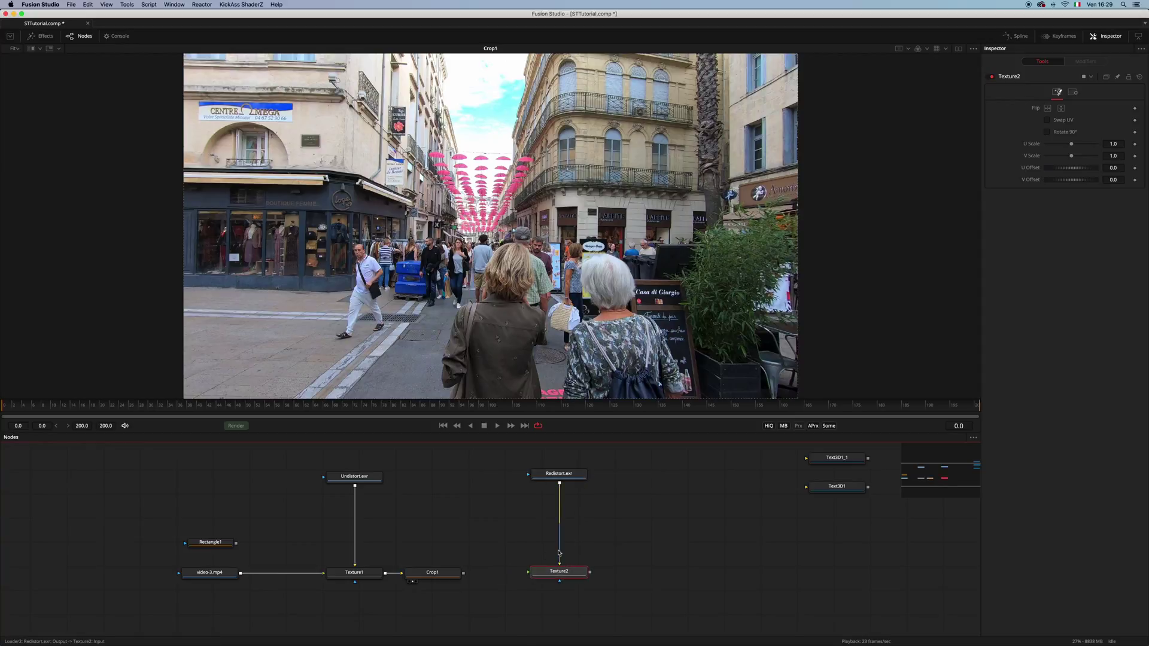
pyautogui.moveTo(464, 573); pyautogui.dragTo(548, 575)
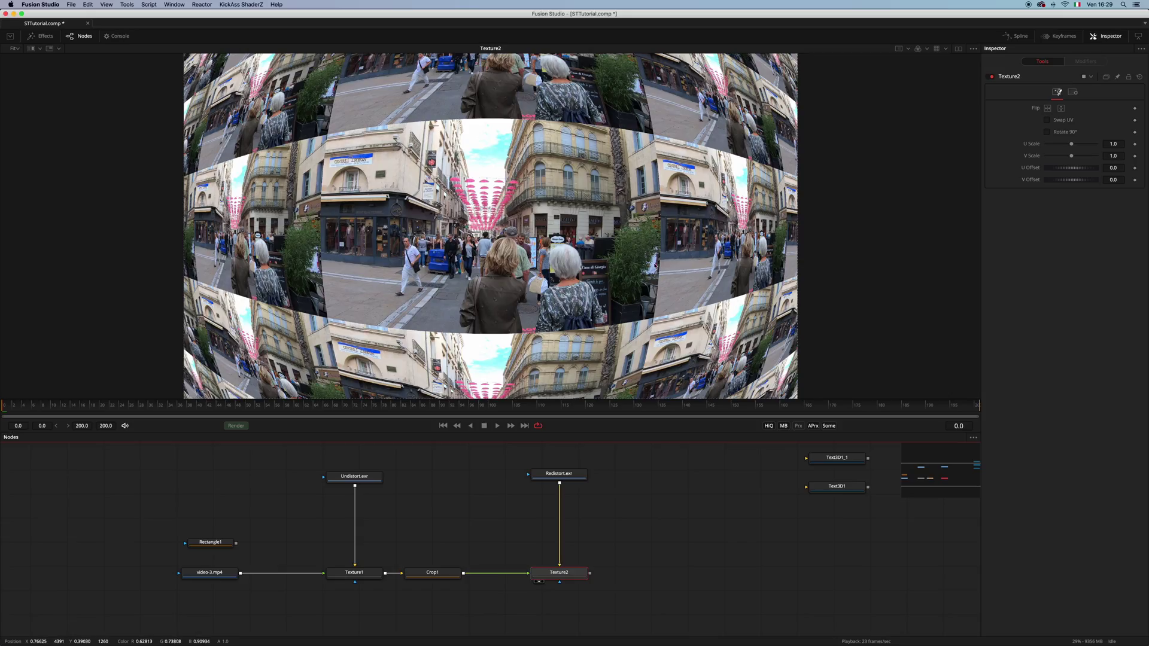
pyautogui.scroll(-5, 656, 253)
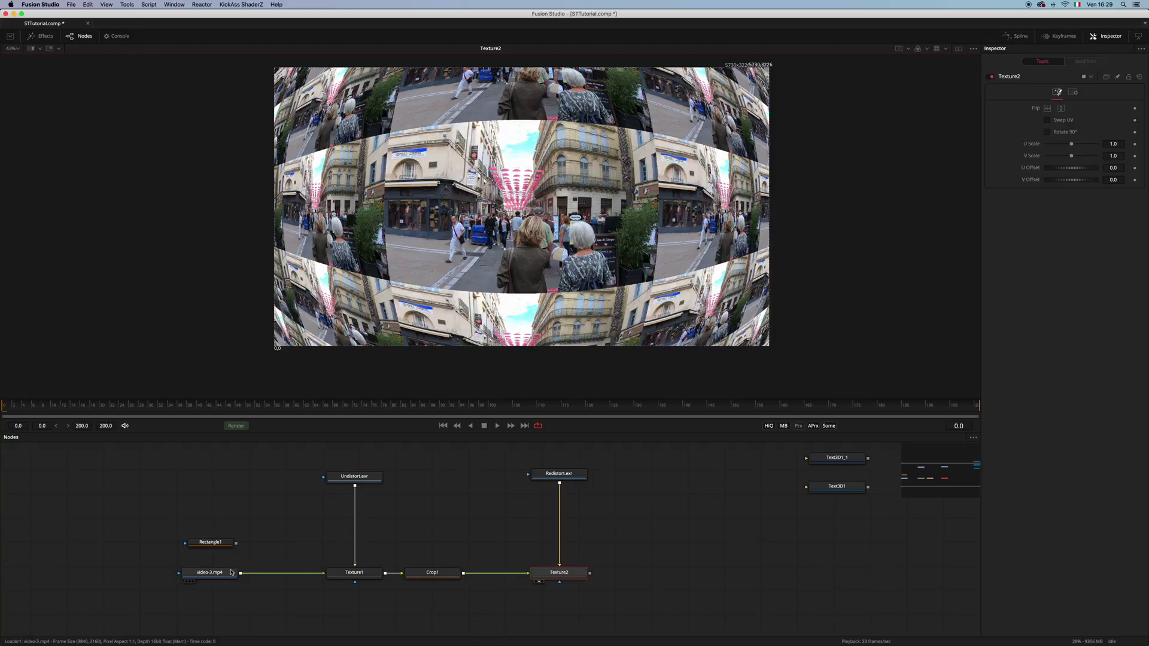
# Step: Merge Texture2 over video-3.mp4 and compare the merged image with the original clip
pyautogui.moveTo(210, 572); pyautogui.dragTo(246, 610)
pyautogui.moveTo(591, 575); pyautogui.dragTo(264, 611)
pyautogui.scroll(-2, 418, 598)
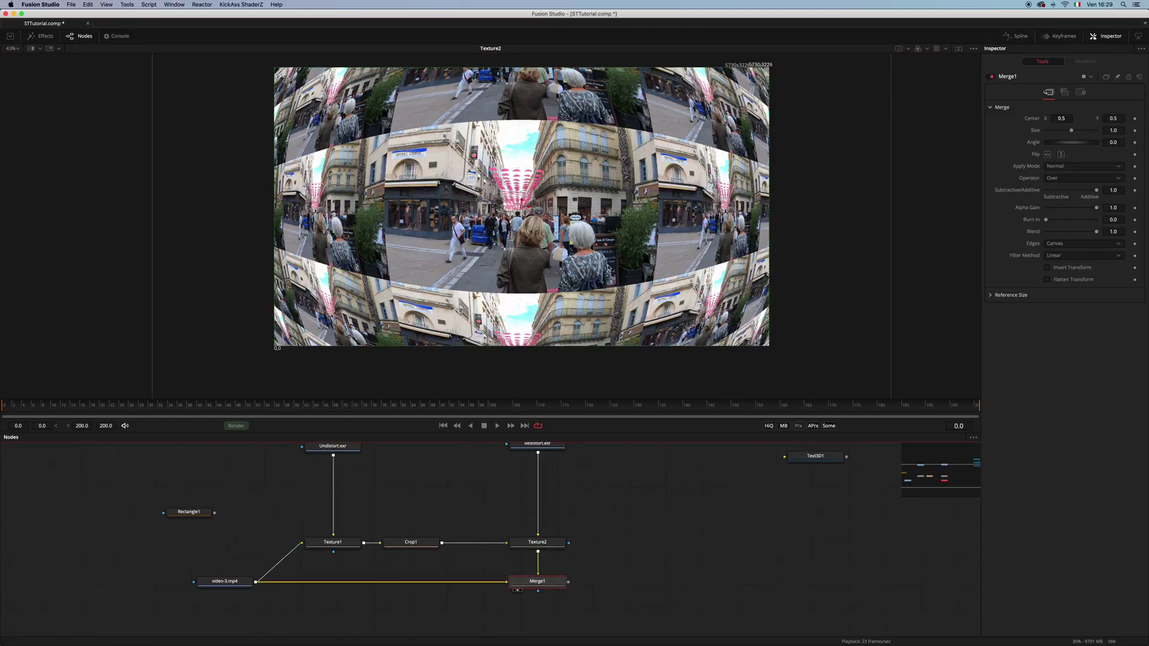
pyautogui.press('1')
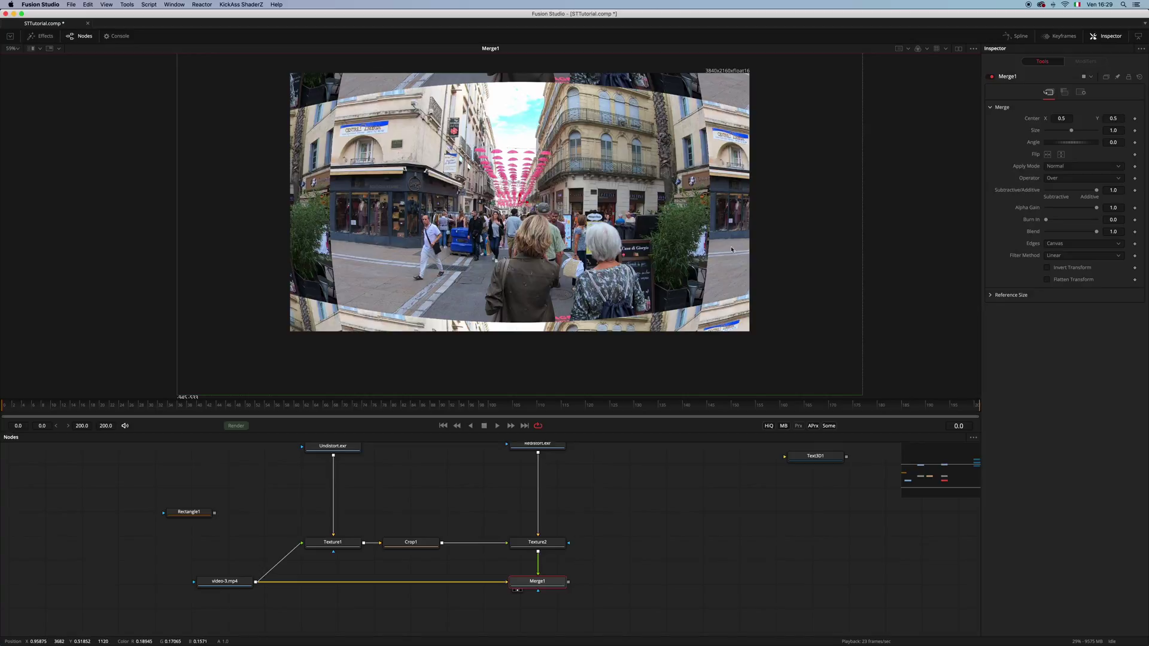
pyautogui.press('1')
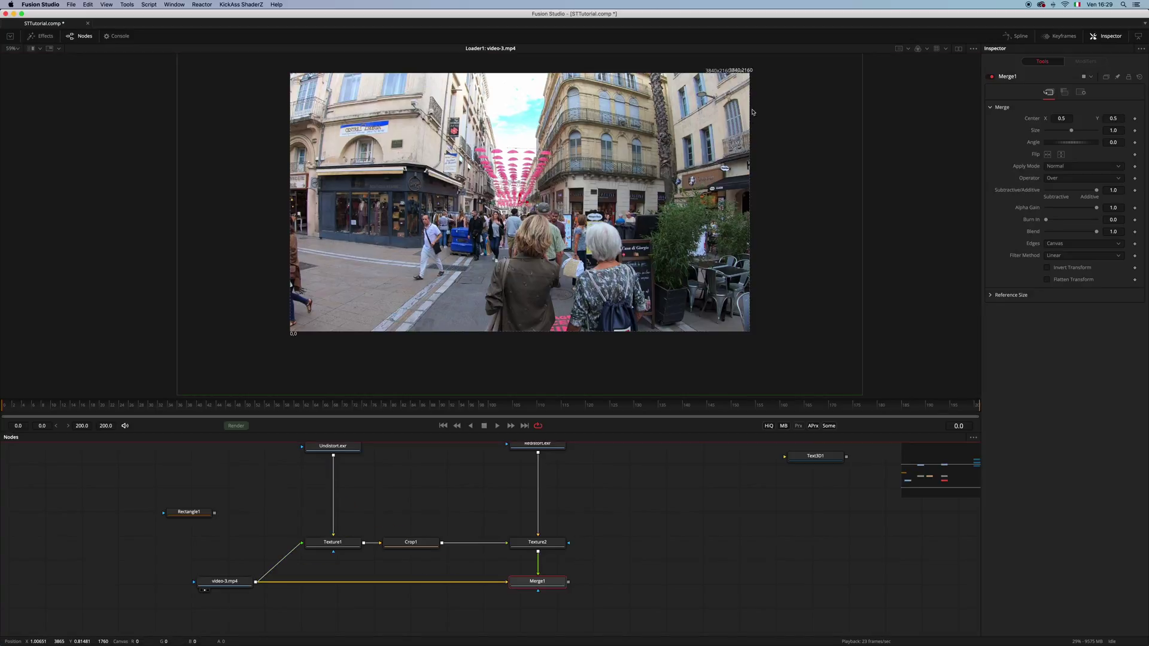
pyautogui.press('1')
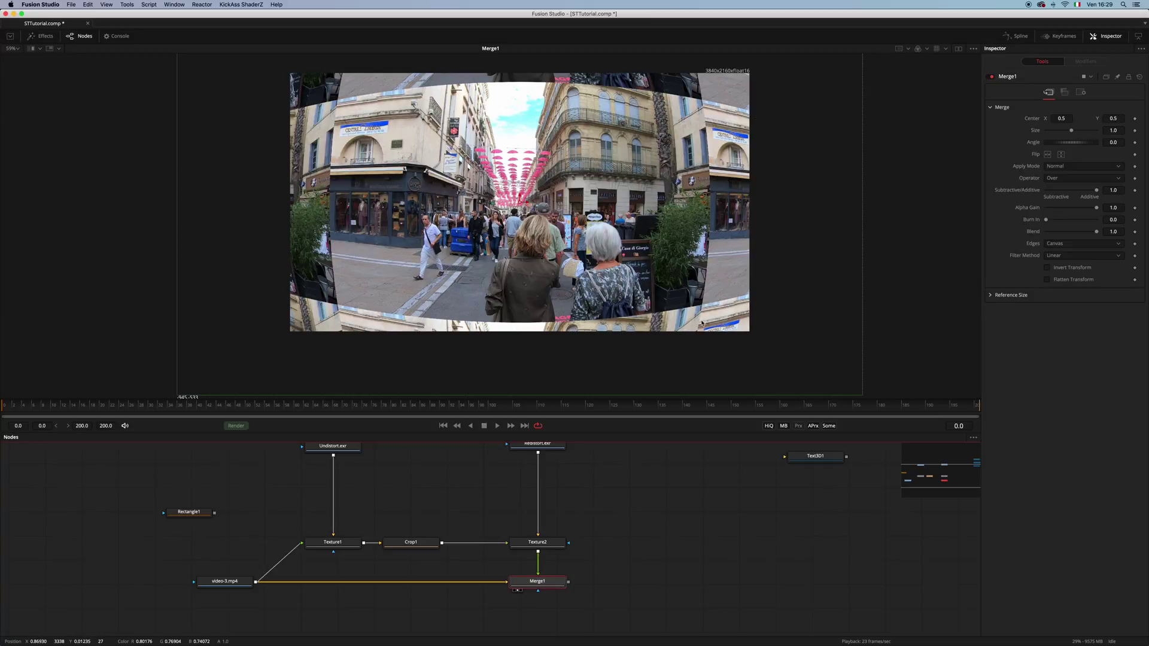
# Step: Set Crop1's Clipping Mode to None and check the effect on the Crop1, Texture2 and Merge1 outputs
pyautogui.moveTo(410, 542); pyautogui.dragTo(430, 542)
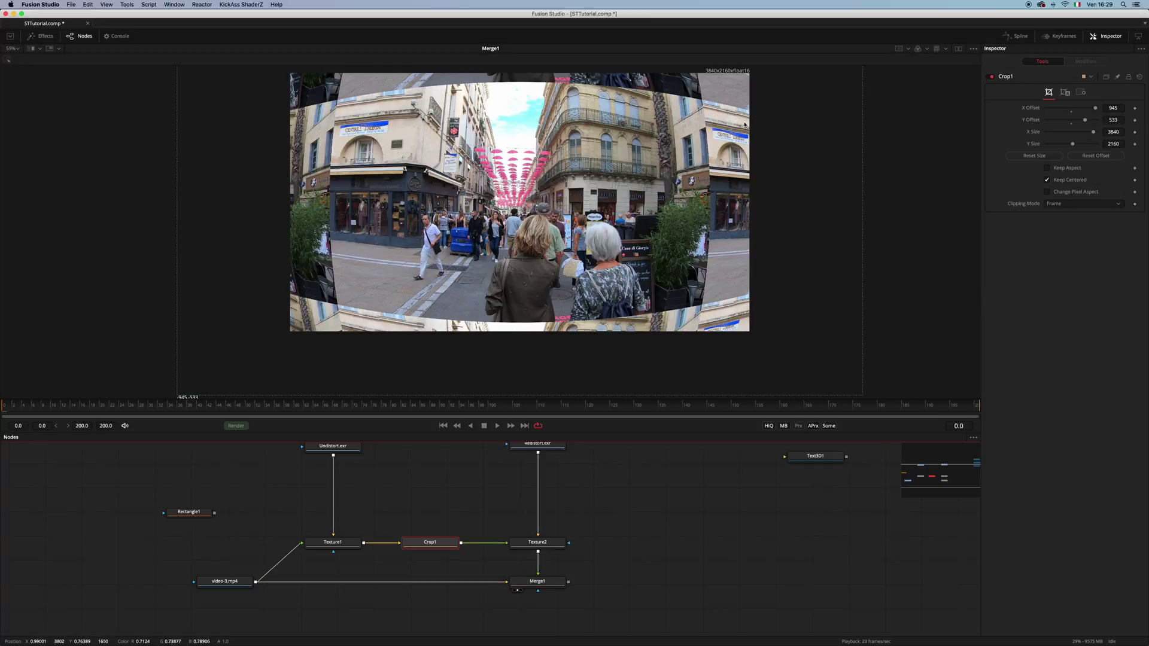
pyautogui.scroll(1, 718, 180)
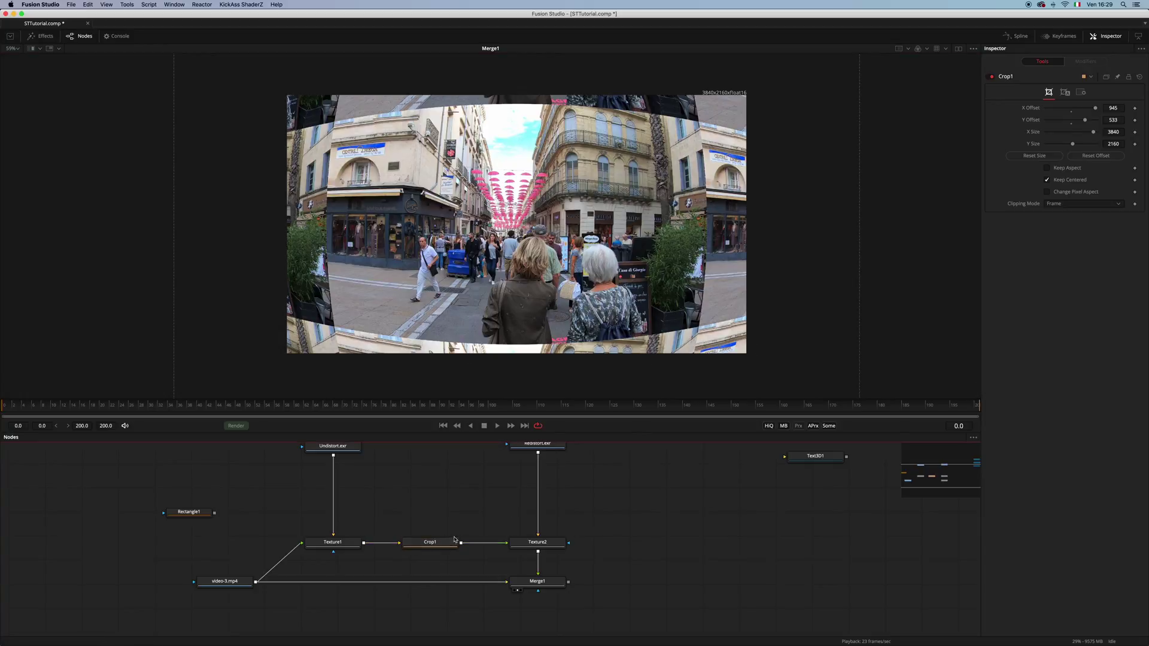
pyautogui.moveTo(454, 541); pyautogui.dragTo(509, 269)
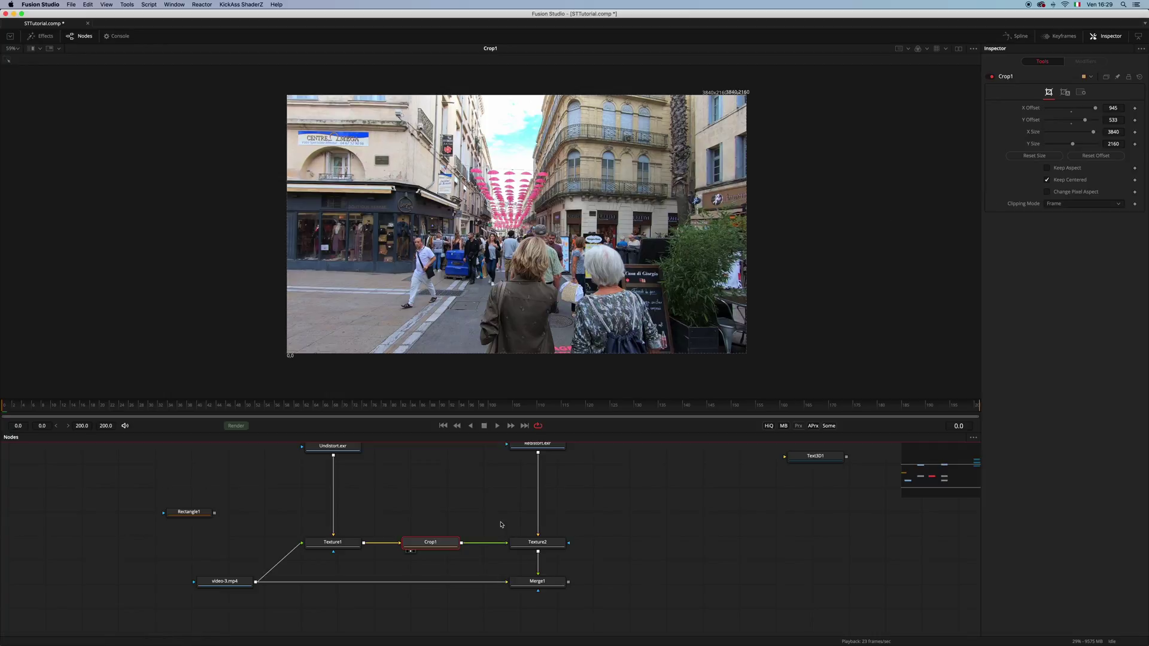
pyautogui.click(1070, 204)
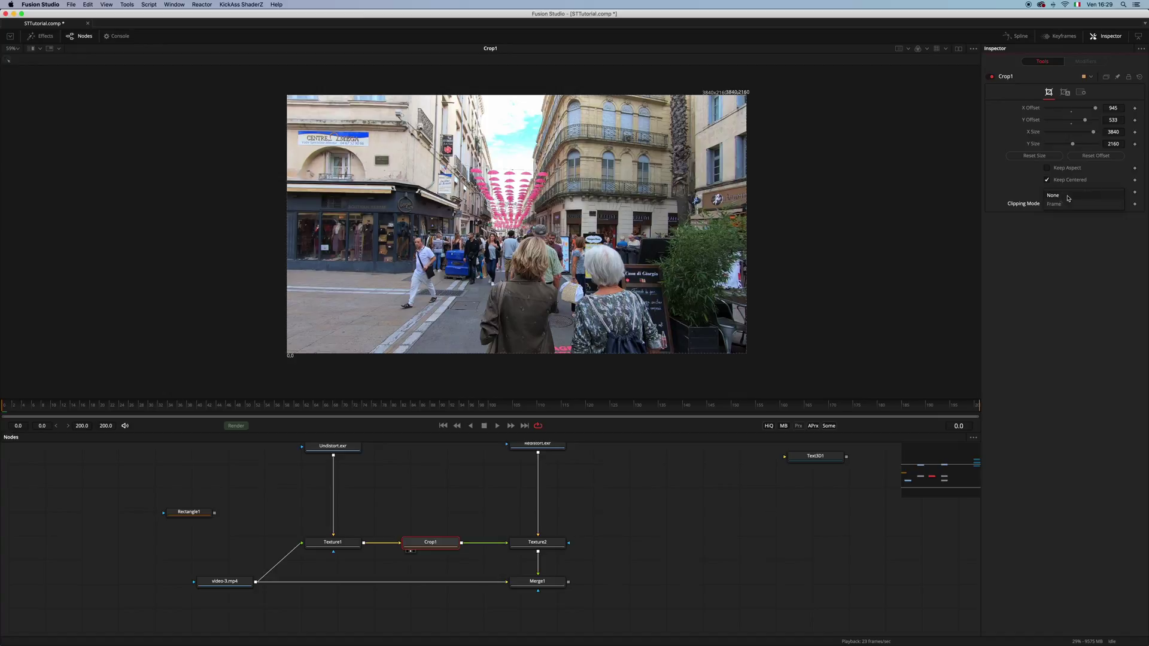
pyautogui.click(1067, 197)
pyautogui.scroll(-3, 795, 218)
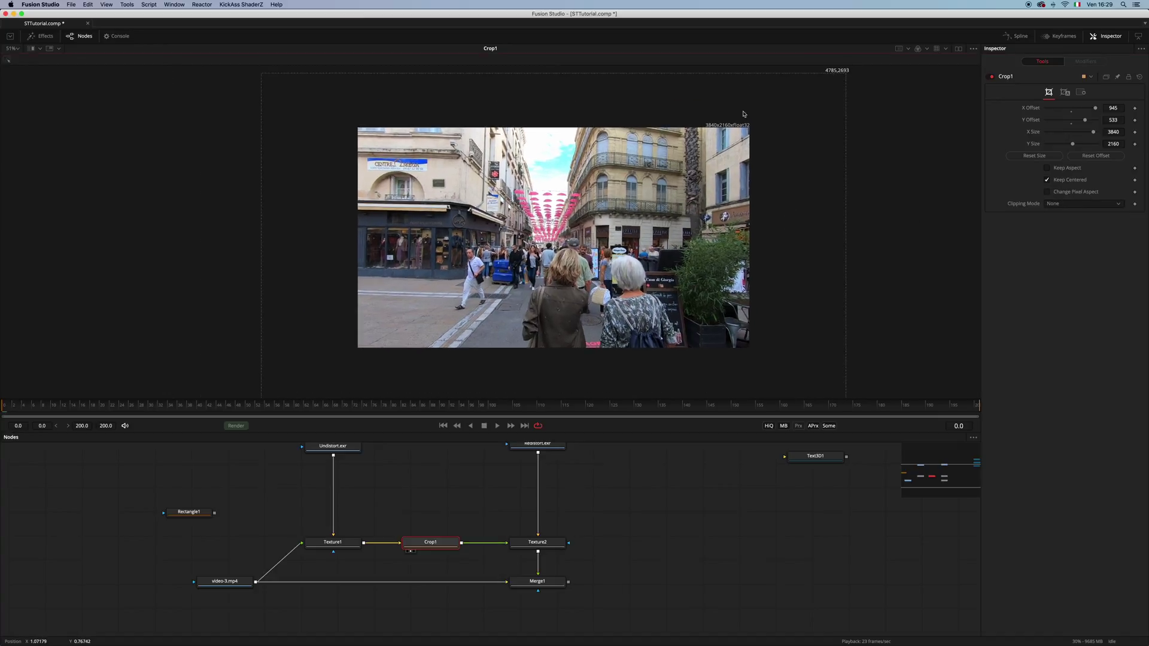
pyautogui.moveTo(523, 312); pyautogui.dragTo(490, 299)
pyautogui.scroll(-2, 488, 303)
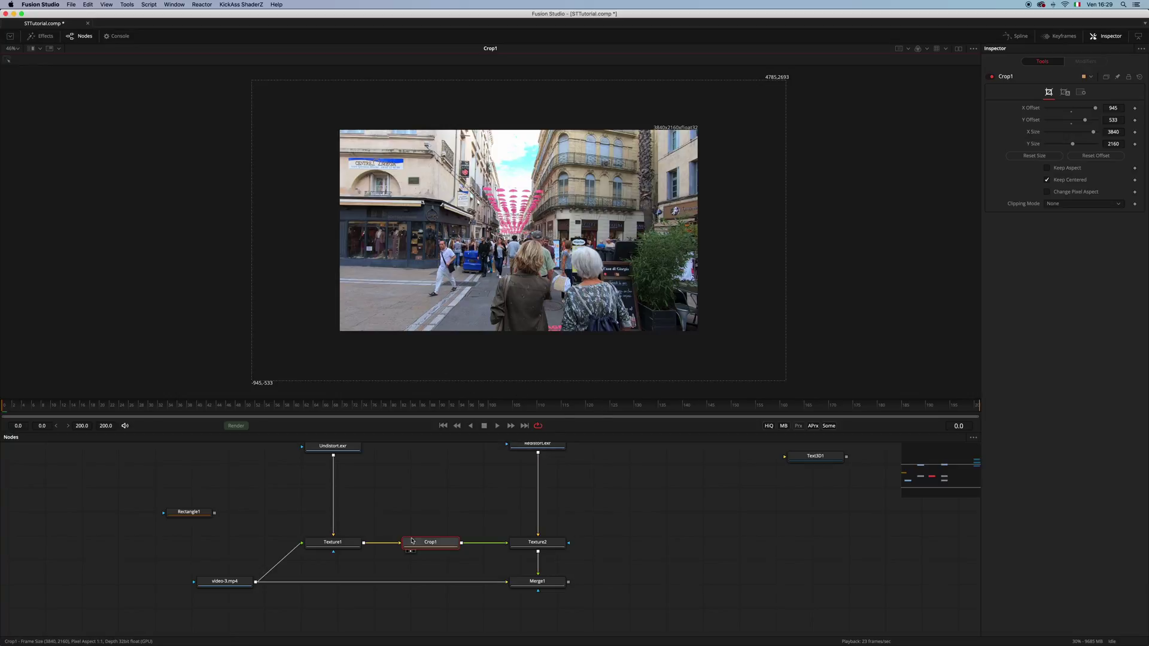
pyautogui.moveTo(563, 492); pyautogui.dragTo(564, 492)
pyautogui.click(564, 492)
pyautogui.press('2')
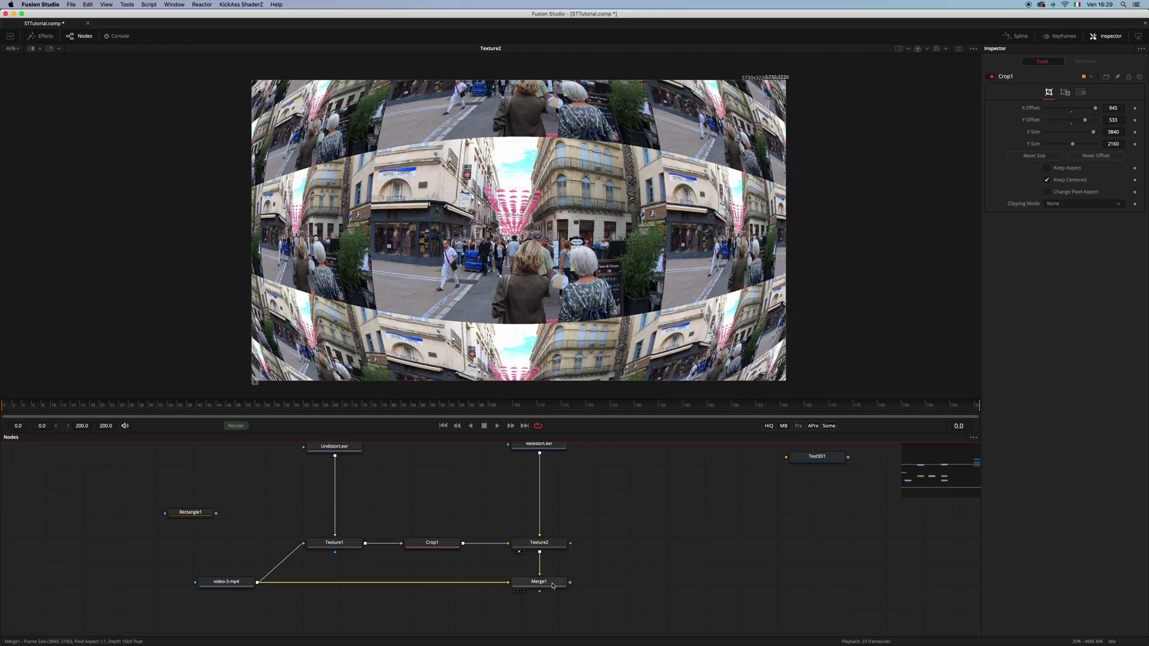
pyautogui.click(518, 590)
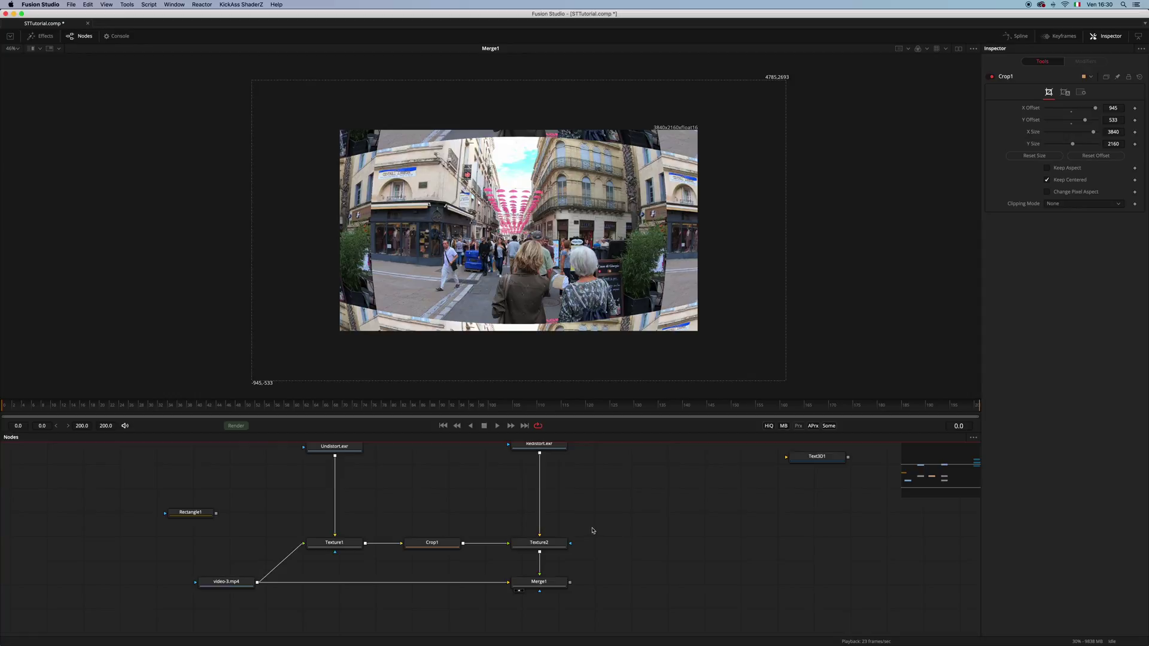
# Step: Delete Texture2, Crop1 and Texture1 from the node graph
pyautogui.click(534, 545)
pyautogui.press('Delete')
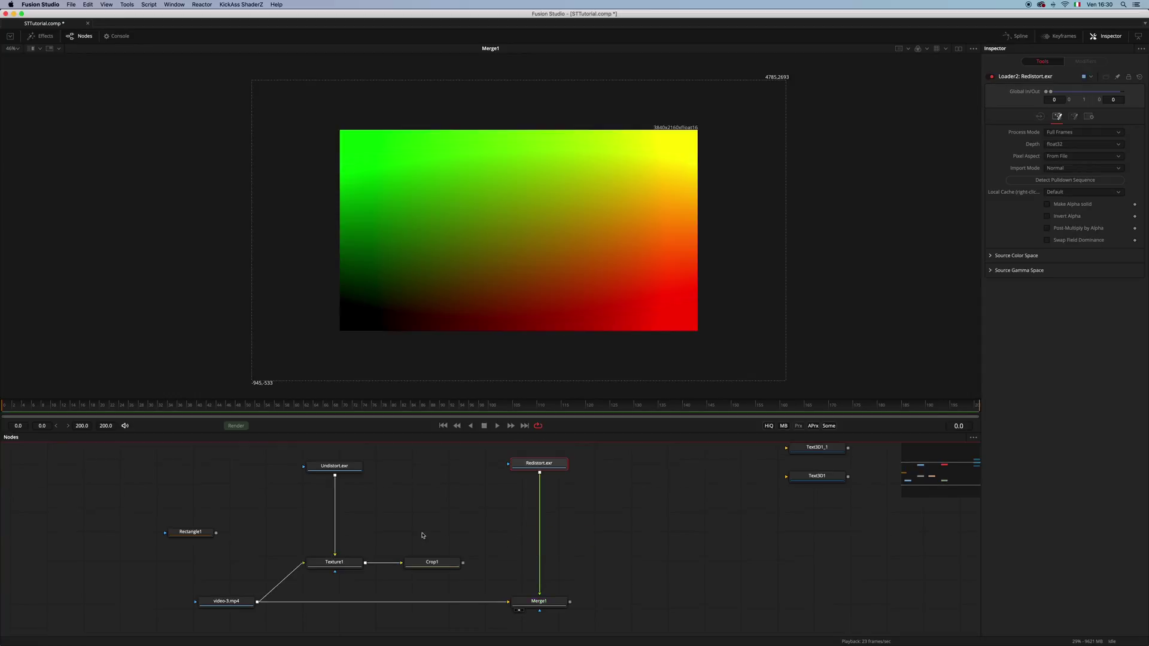
pyautogui.moveTo(469, 529); pyautogui.dragTo(307, 572)
pyautogui.press('Delete')
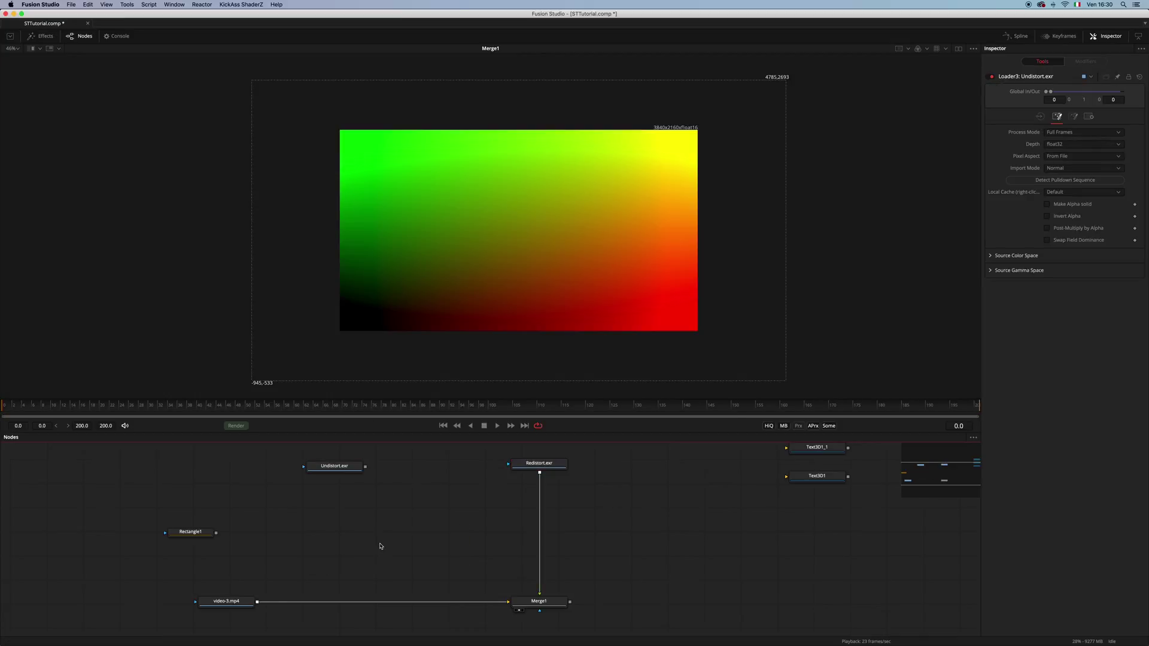
# Step: Add an ml_stMap node below Undistort.exr and connect video-3.mp4 and the Undistort.exr map to it
pyautogui.hotkey('shift', 'space')
pyautogui.write('st')
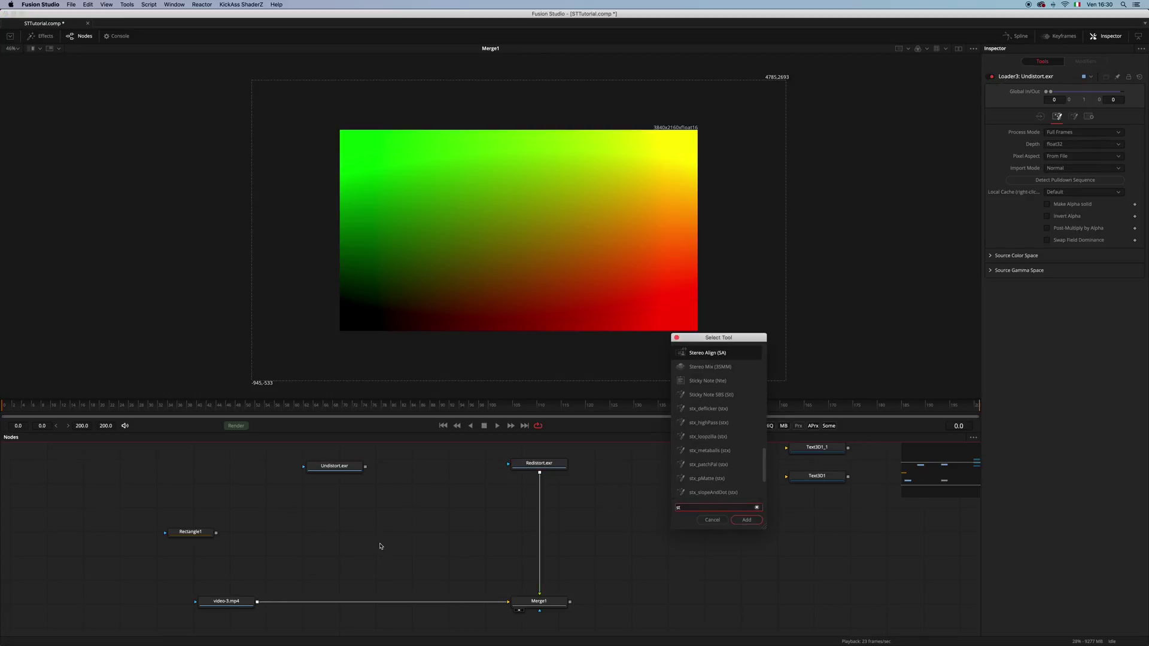
pyautogui.write('m')
pyautogui.press('Return')
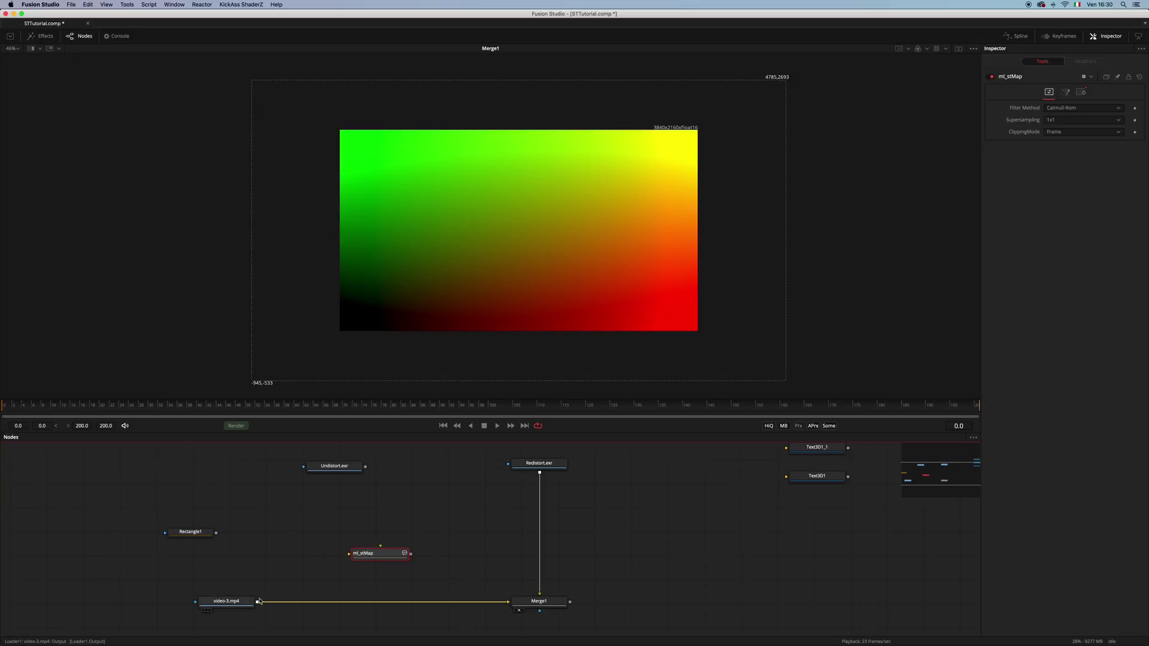
pyautogui.moveTo(257, 601); pyautogui.dragTo(322, 568)
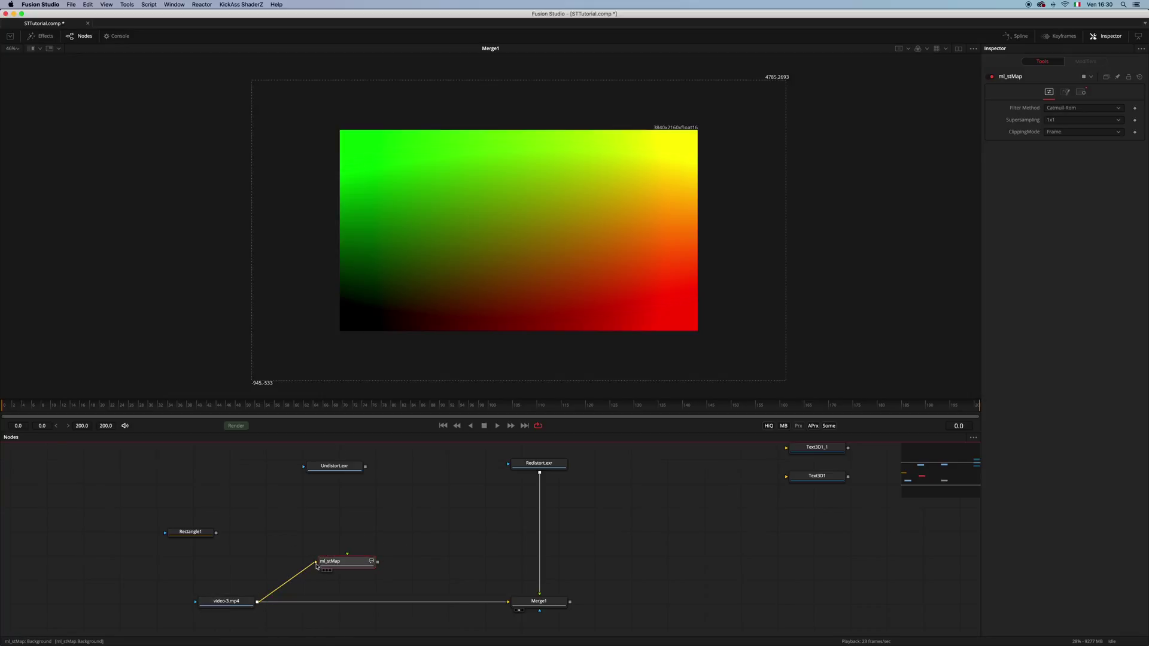
pyautogui.moveTo(366, 469); pyautogui.dragTo(342, 559)
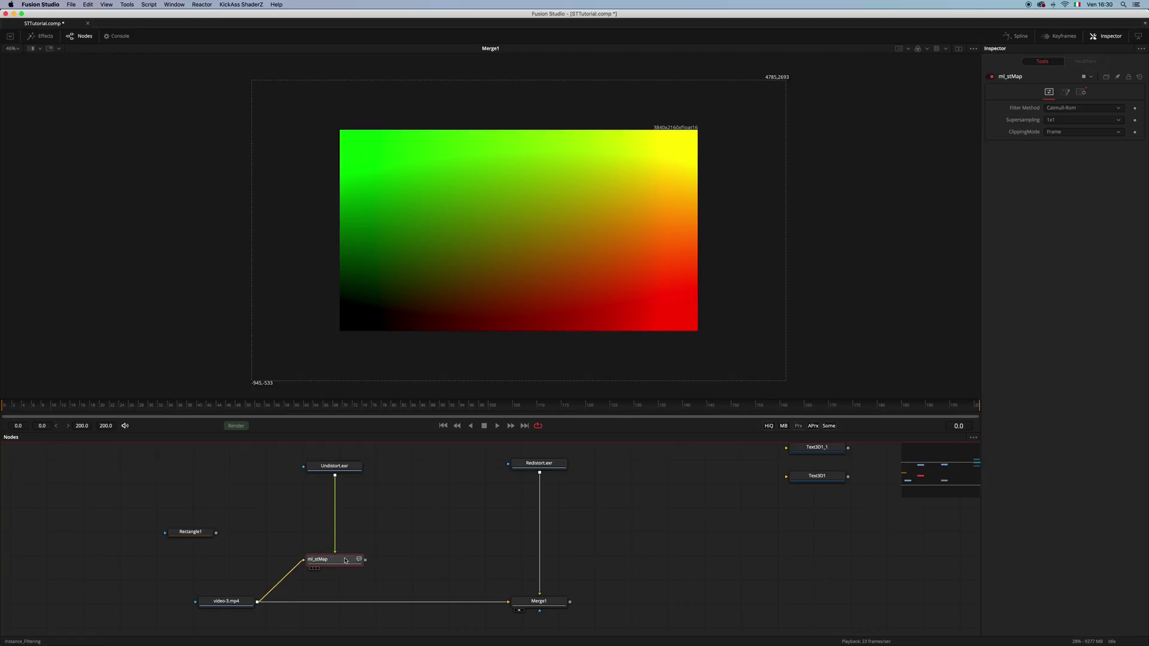
# Step: Show the ml_stMap output in the viewer and look over the undistorted image within its frame
pyautogui.press('1')
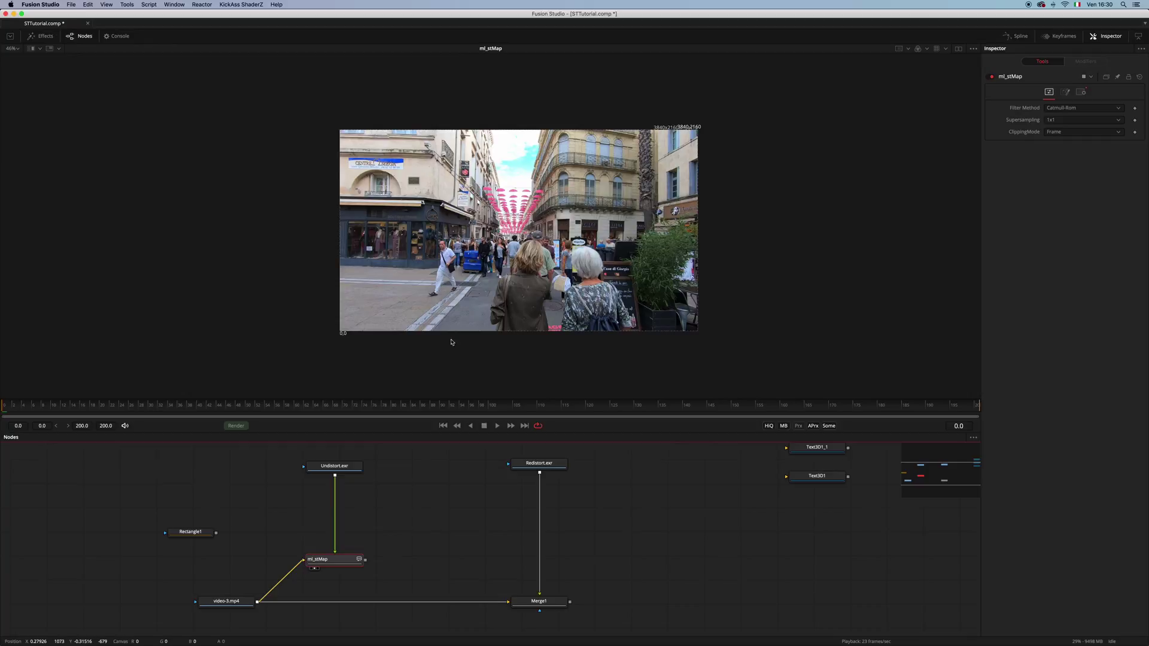
pyautogui.scroll(3, 467, 295)
pyautogui.moveTo(470, 308); pyautogui.dragTo(466, 312)
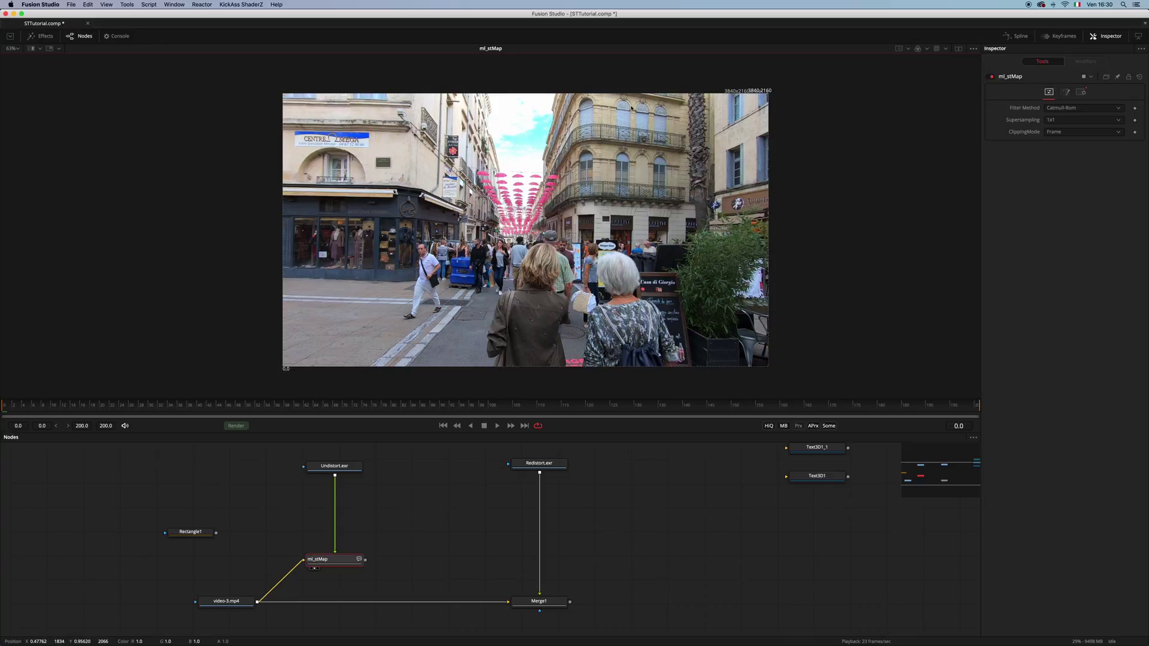
# Step: Set ml_stMap's ClippingMode to None and turn on the checker underlay behind the full undistorted image
pyautogui.click(1067, 131)
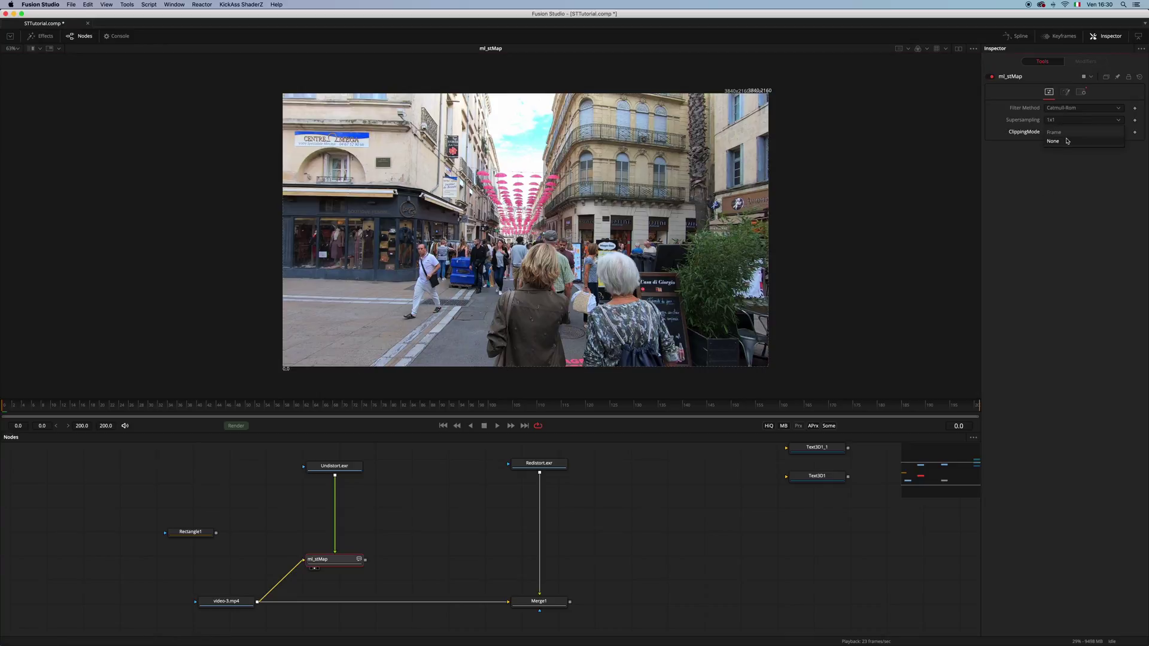
pyautogui.click(1068, 141)
pyautogui.scroll(-2, 781, 227)
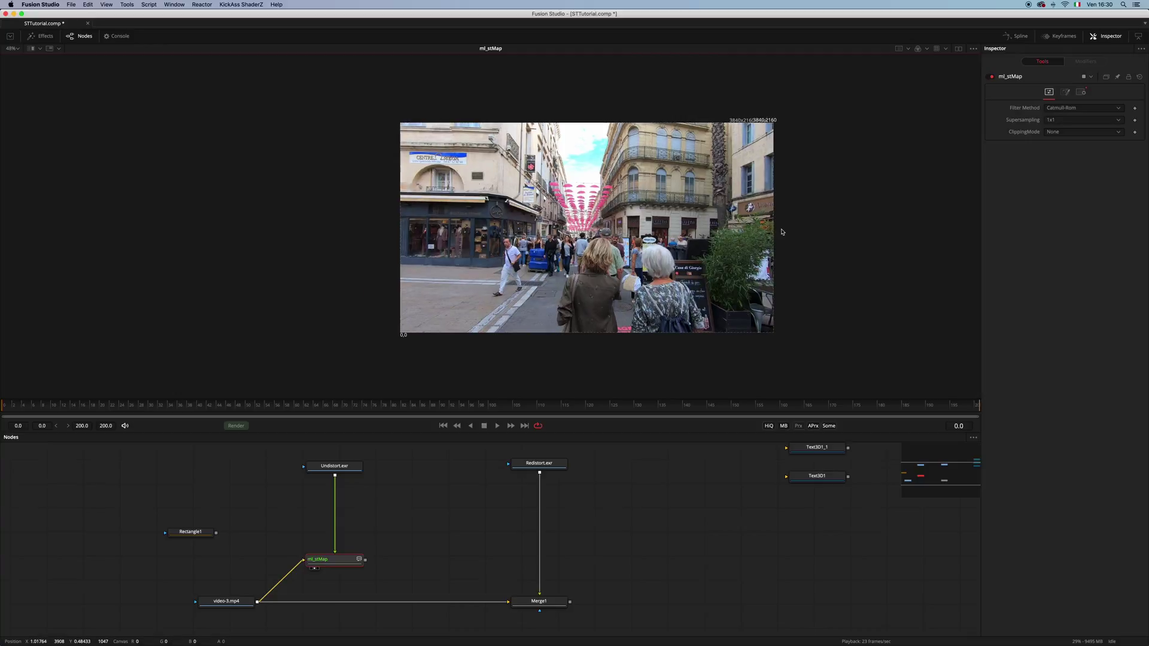
pyautogui.moveTo(688, 279); pyautogui.dragTo(602, 274)
pyautogui.scroll(-1, 601, 274)
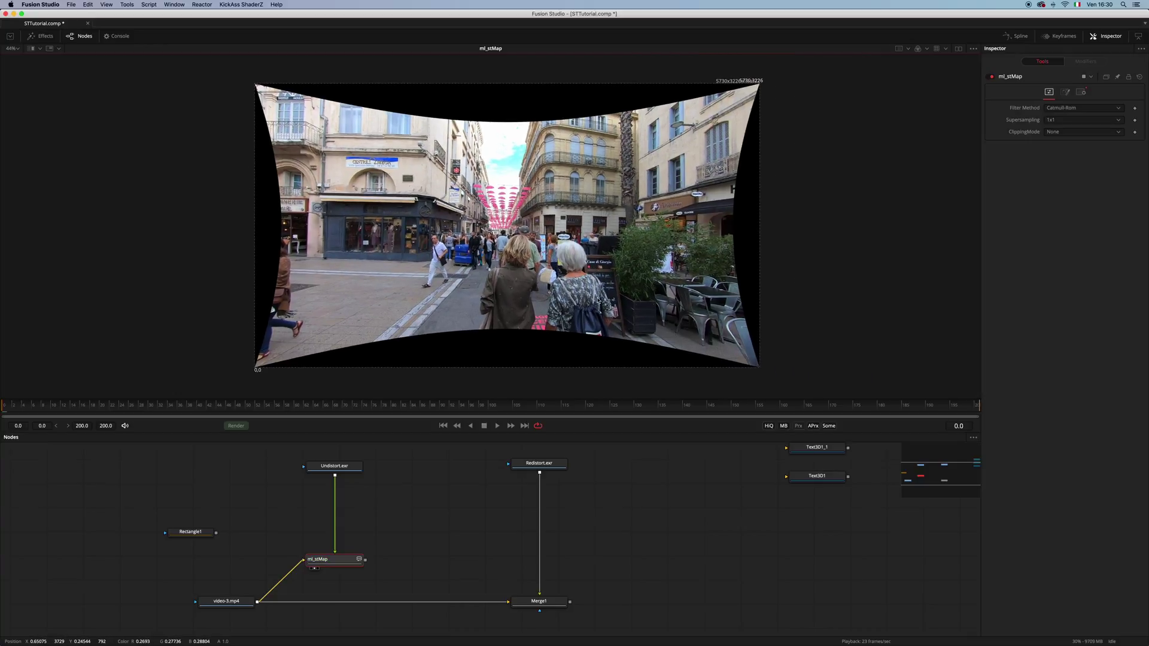
pyautogui.click(917, 48)
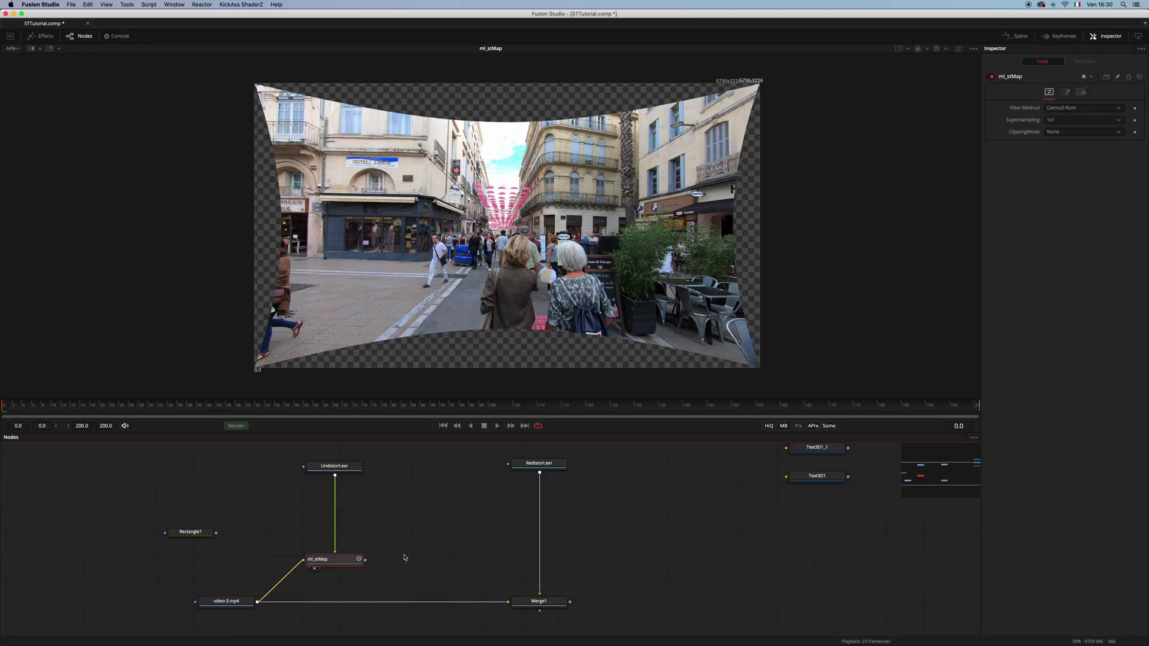
# Step: Add a second ml_stMap node below Redistort.exr, fed by ml_stMap and the Redistort.exr map, and view its output fitted to the viewer
pyautogui.hotkey('shift', 'space')
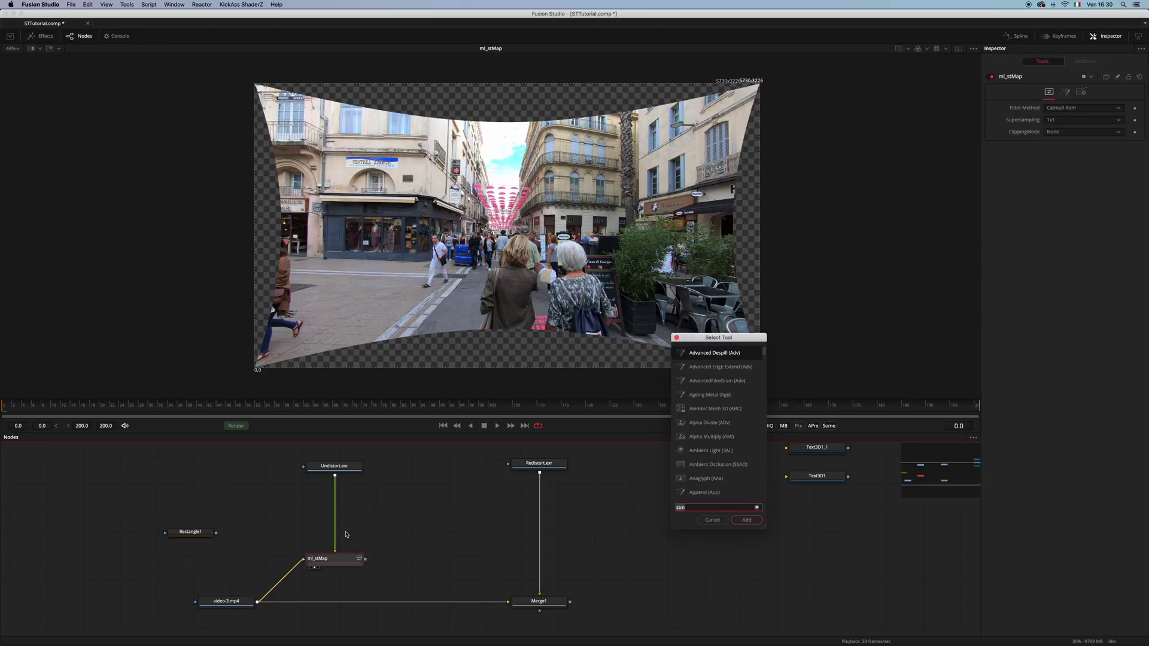
pyautogui.write('s')
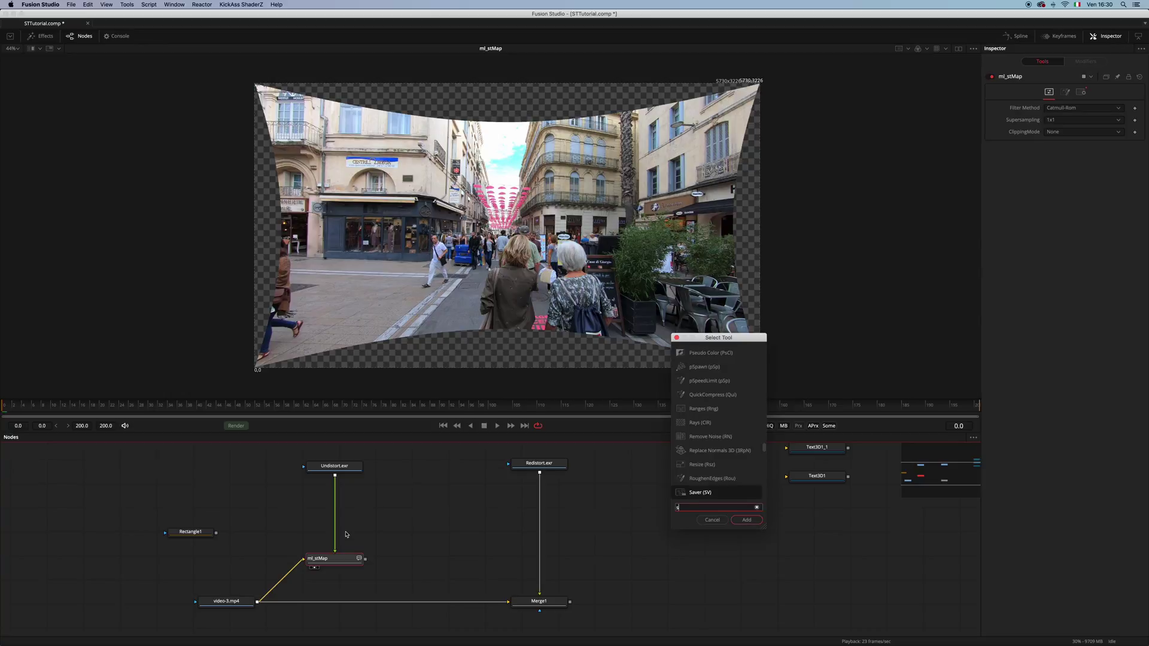
pyautogui.write('tmap')
pyautogui.press('Return')
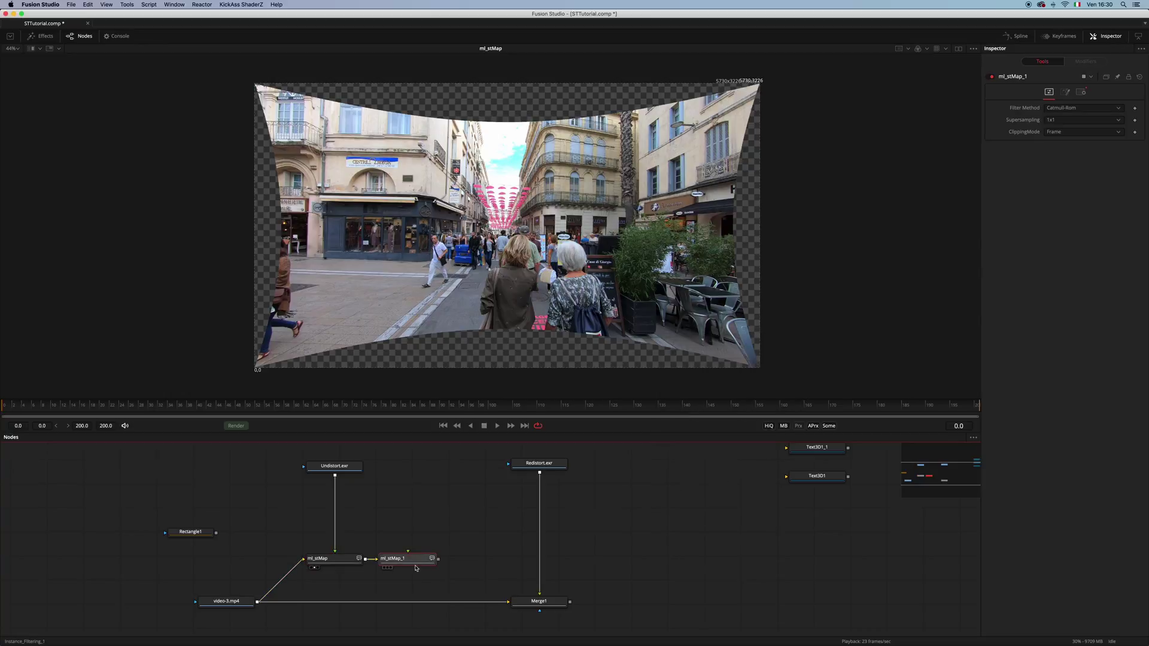
pyautogui.moveTo(422, 559); pyautogui.dragTo(550, 559)
pyautogui.press('2')
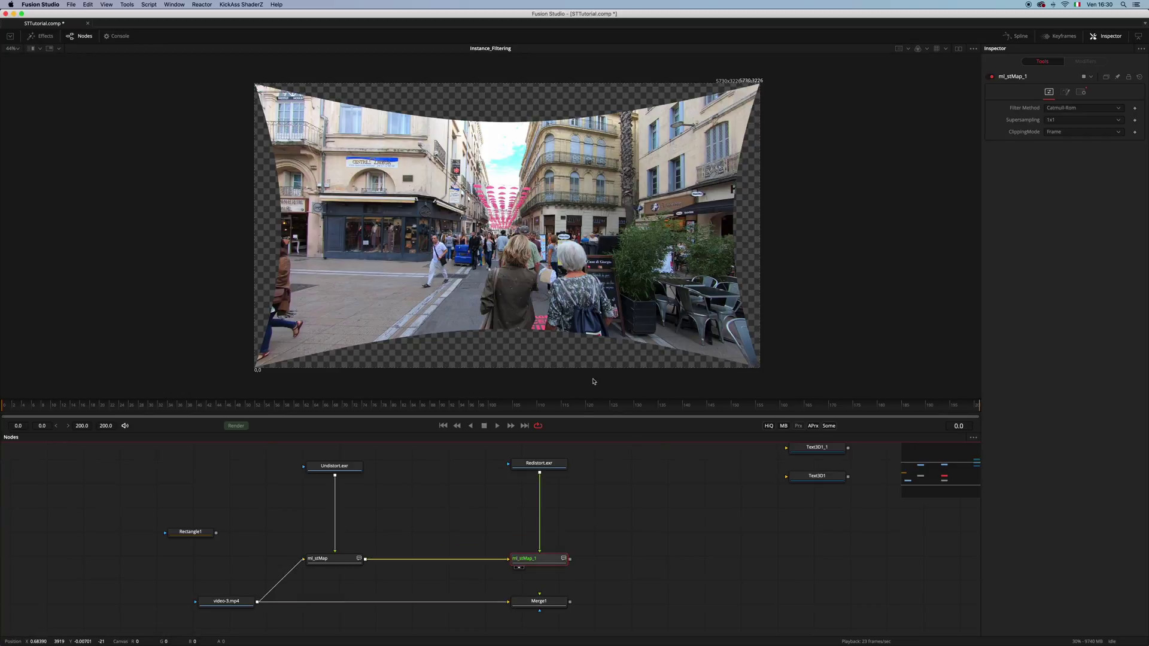
pyautogui.press('1')
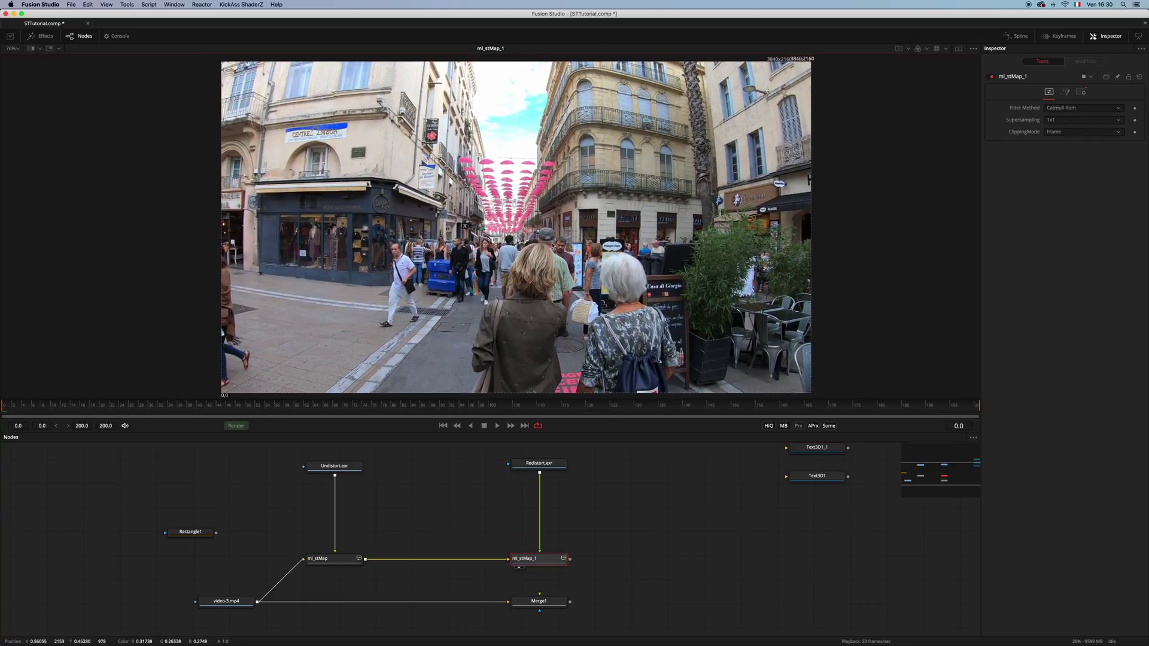
pyautogui.press('super+f')
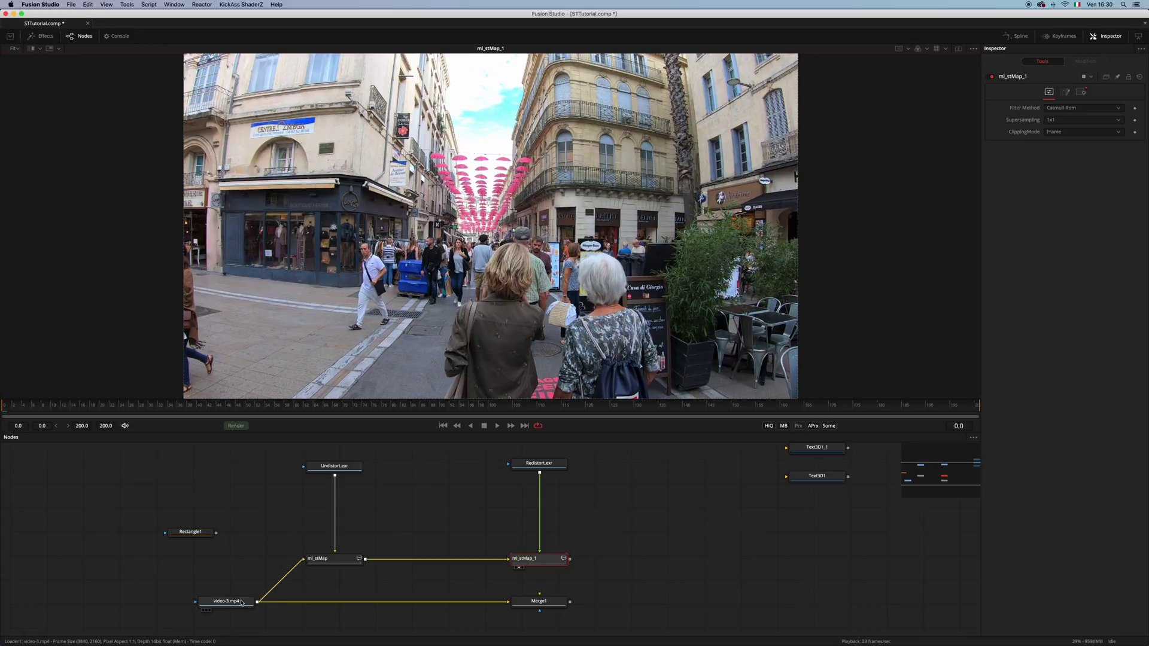
# Step: Connect ml_stMap_1 to Merge1 as the foreground over video-3.mp4 and view the merged image
pyautogui.moveTo(570, 559); pyautogui.dragTo(554, 604)
pyautogui.press('2')
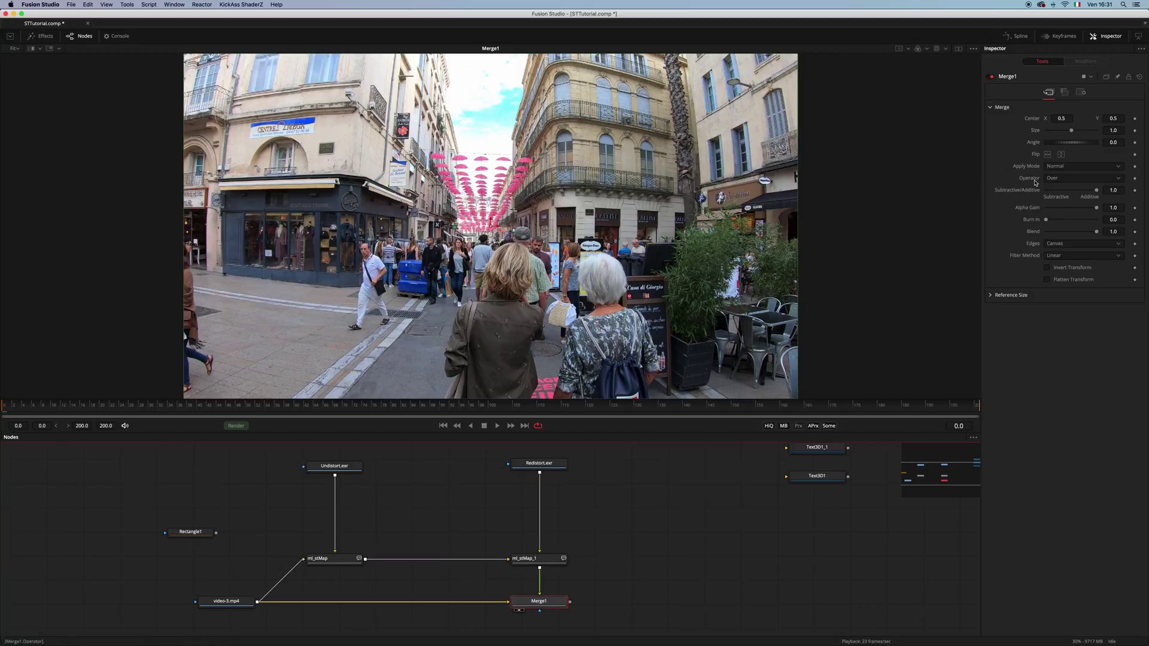
# Step: Compare the redistorted image with the original by setting Merge1's Apply Mode to Difference, and return it to Normal
pyautogui.click(1062, 167)
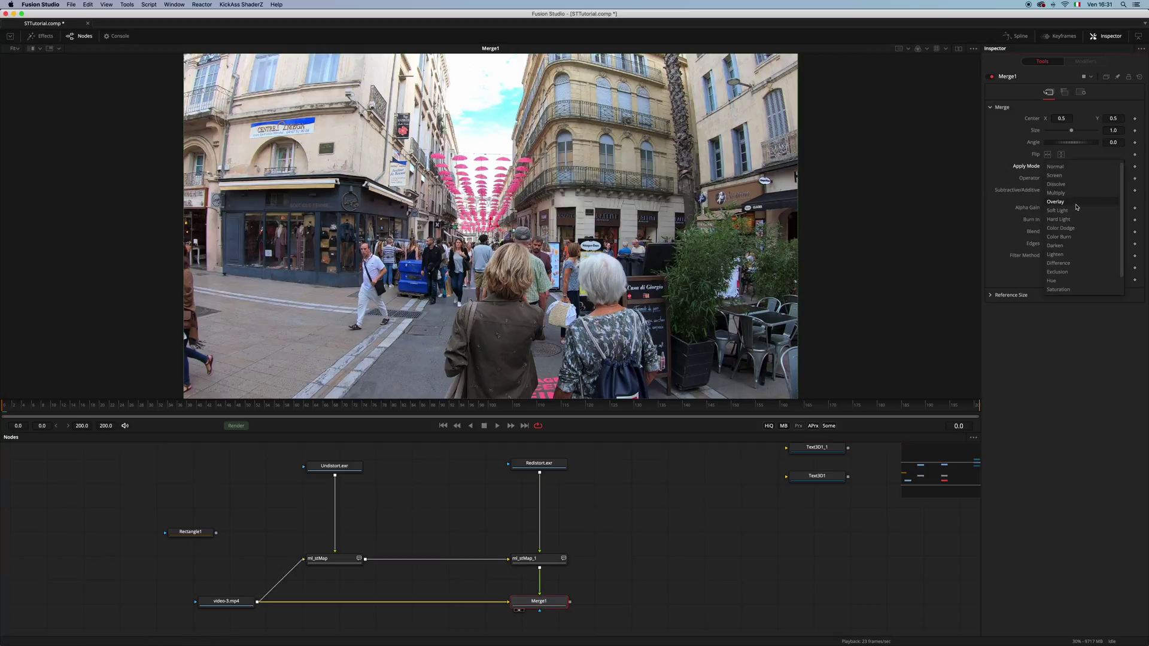
pyautogui.click(1058, 262)
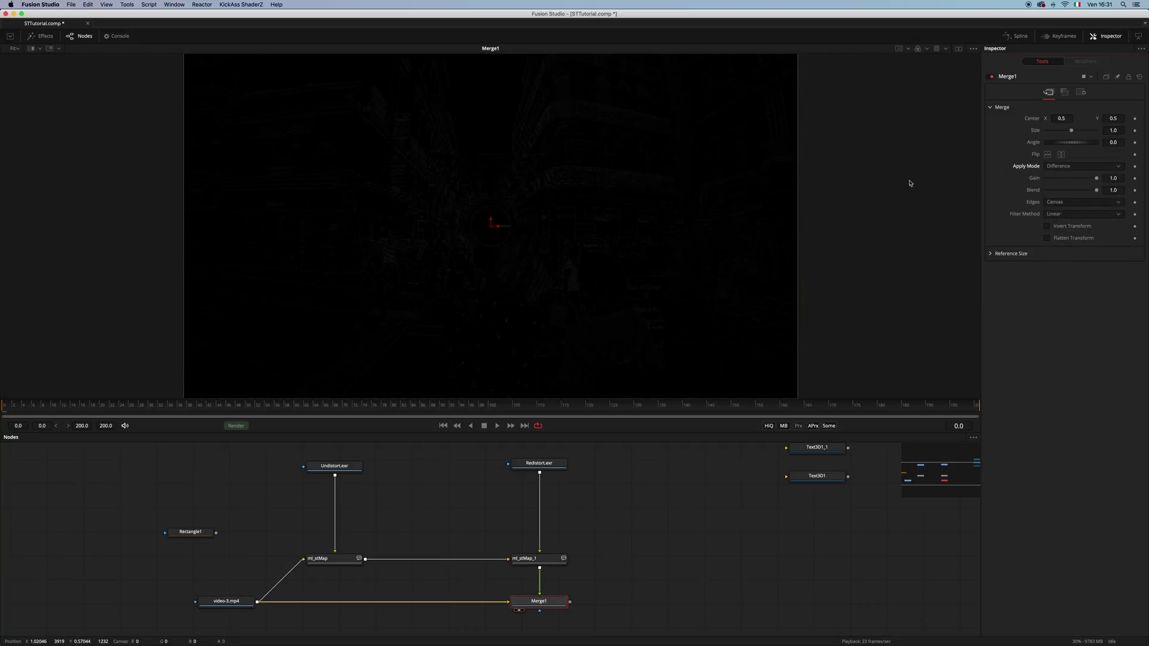
pyautogui.click(1068, 168)
pyautogui.click(1067, 88)
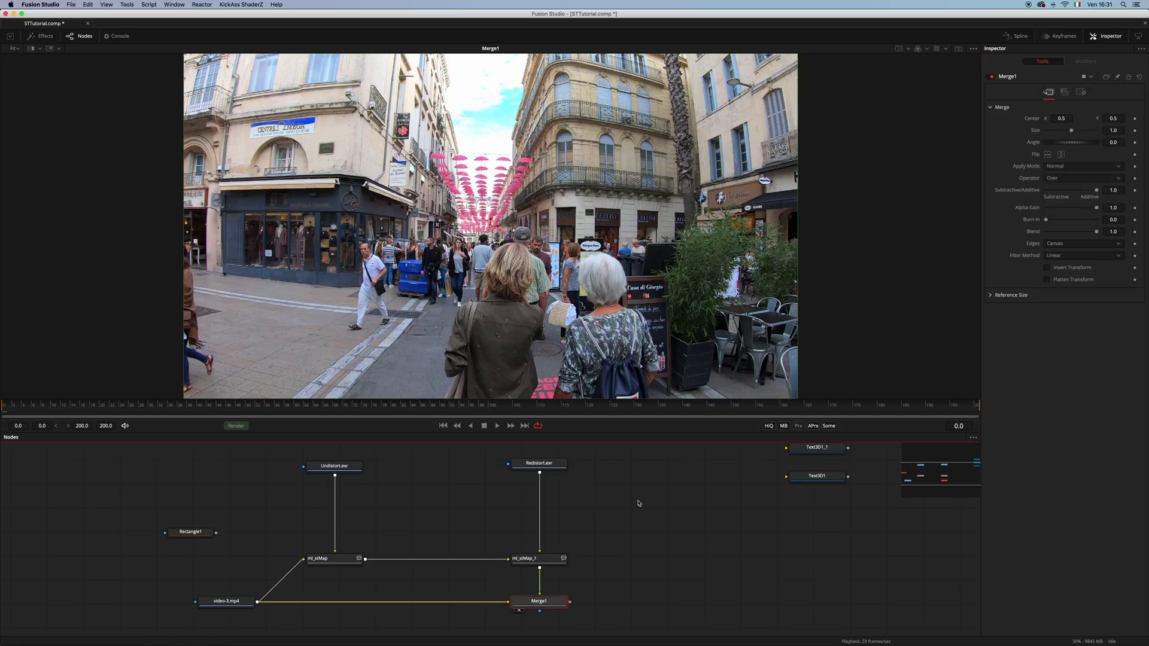
# Step: Compare the round shop sign up close in the Merge1, video-3.mp4 and ml_stMap_1 outputs to examine filtering quality
pyautogui.moveTo(555, 565)
pyautogui.mouseDown()
pyautogui.moveTo(561, 532)
pyautogui.moveTo(555, 564)
pyautogui.mouseUp()
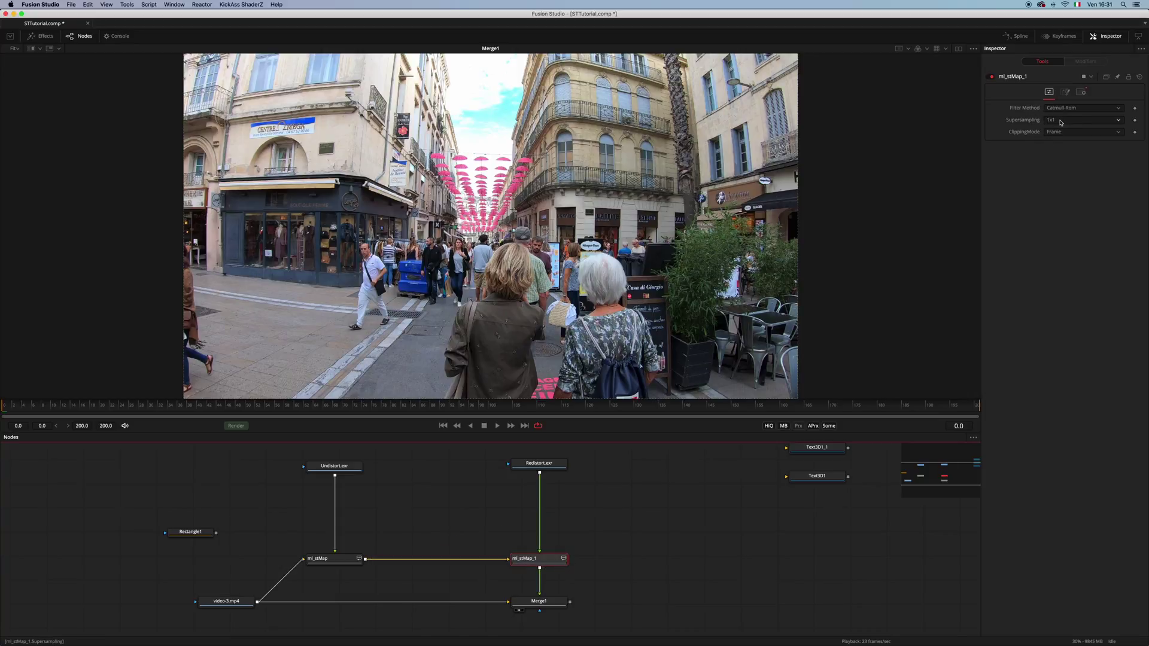
pyautogui.scroll(10, 464, 220)
pyautogui.scroll(6, 394, 213)
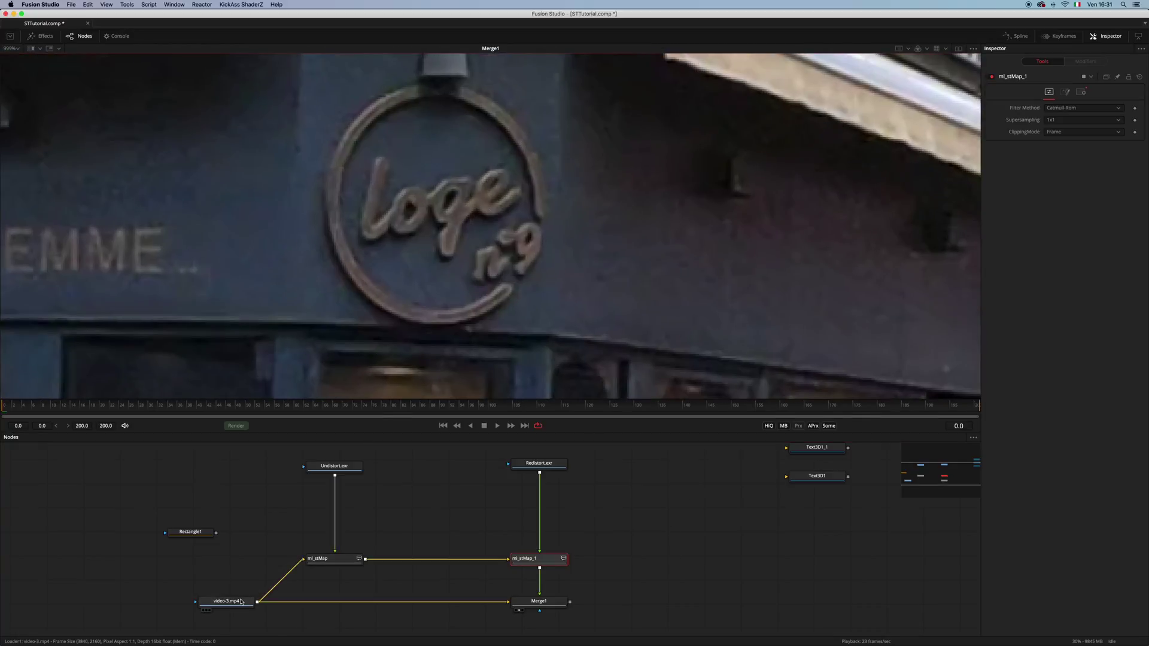
pyautogui.moveTo(230, 602); pyautogui.dragTo(476, 198)
pyautogui.scroll(2, 463, 200)
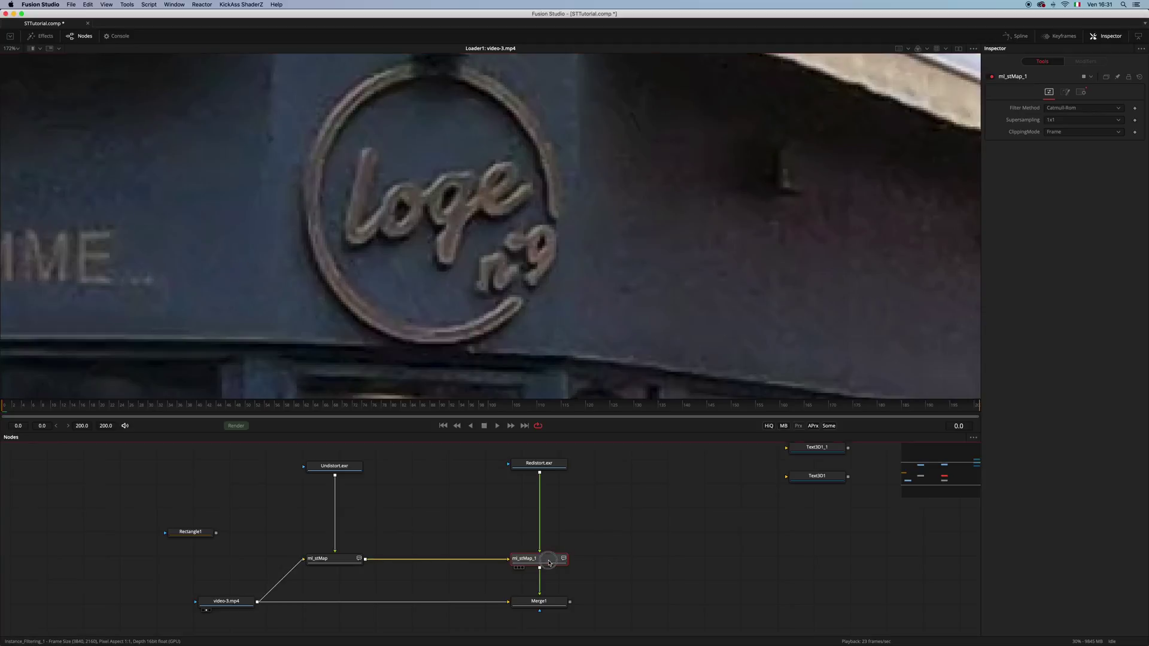
pyautogui.moveTo(547, 557); pyautogui.dragTo(509, 235)
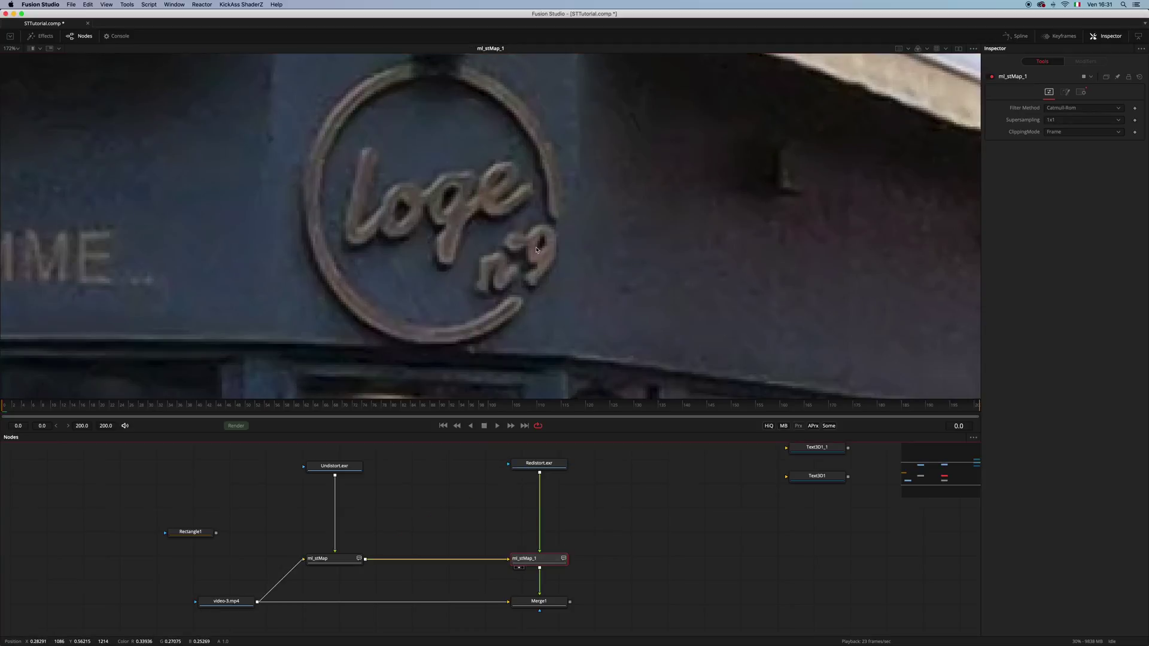
pyautogui.scroll(-10, 537, 248)
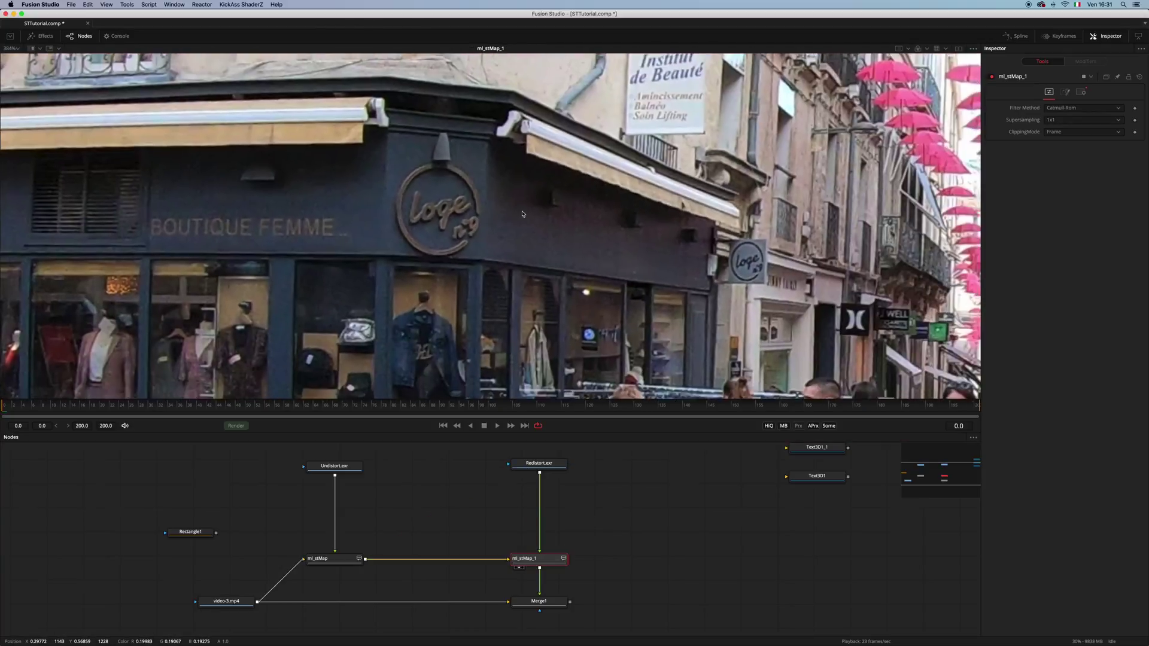
pyautogui.scroll(-2, 522, 214)
pyautogui.scroll(-4, 525, 218)
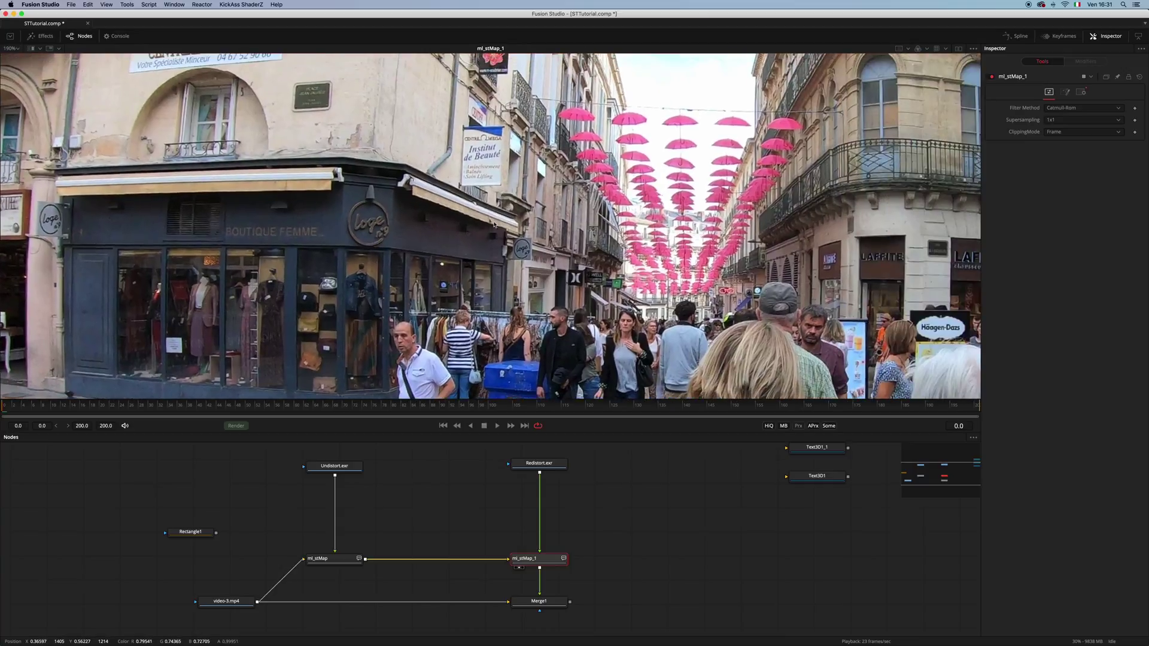
pyautogui.scroll(-5, 527, 221)
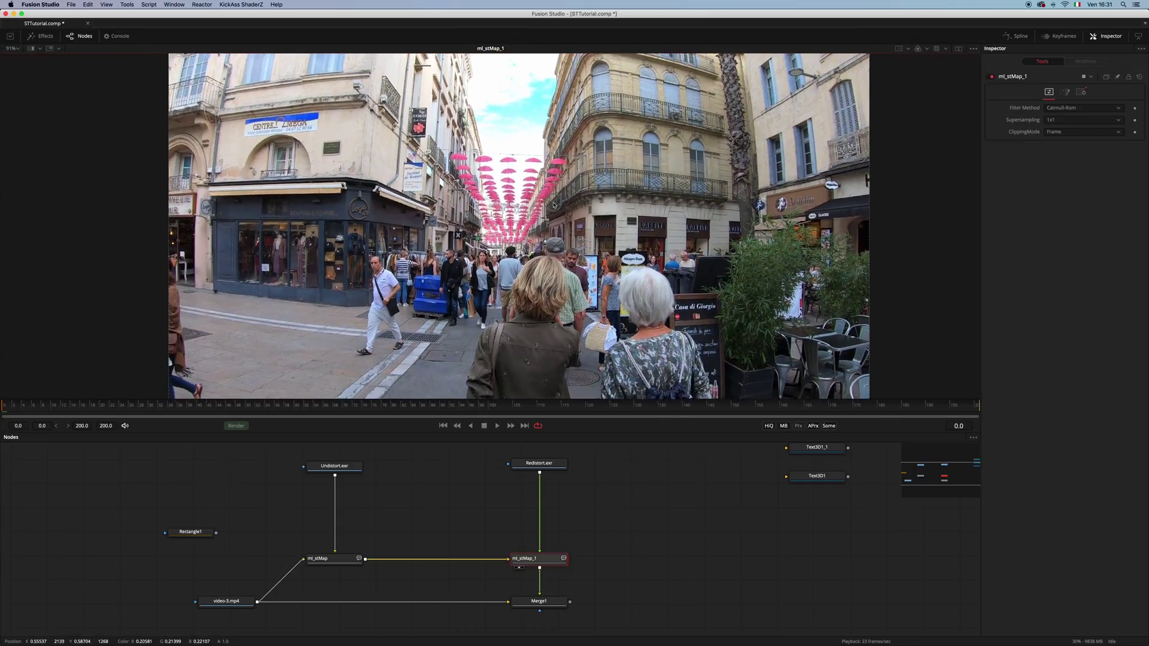
pyautogui.scroll(-2, 543, 205)
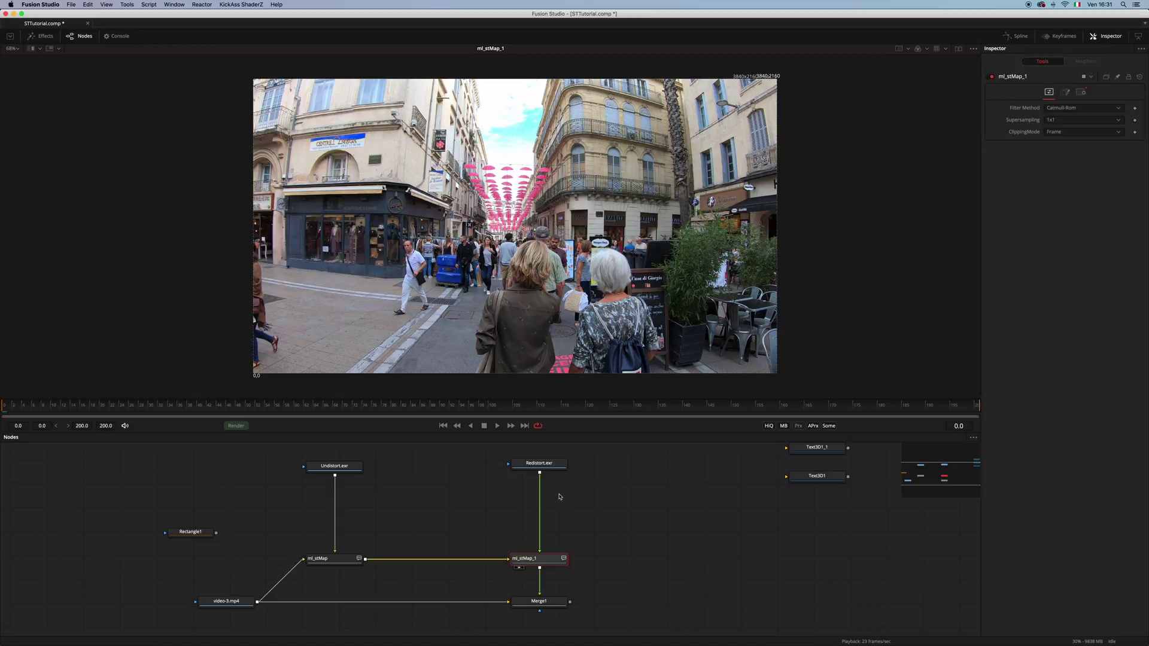
# Step: Check ml_stMap_1's image size settings and the composition's Frame Format preferences without saving changes
pyautogui.click(562, 558)
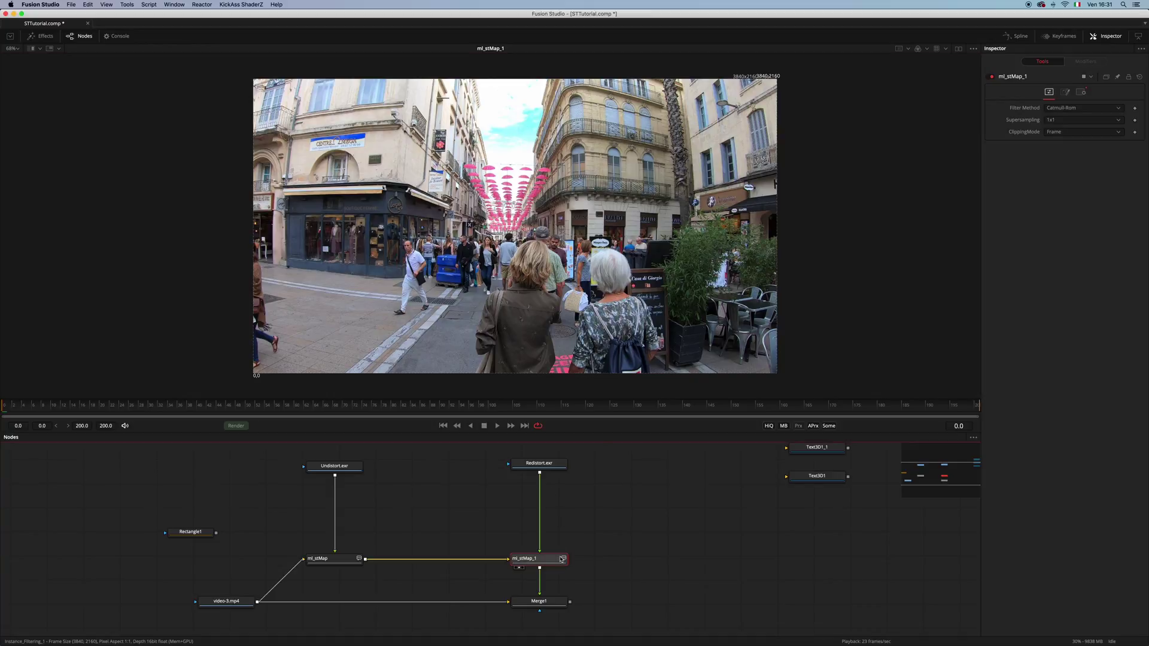
pyautogui.click(1065, 93)
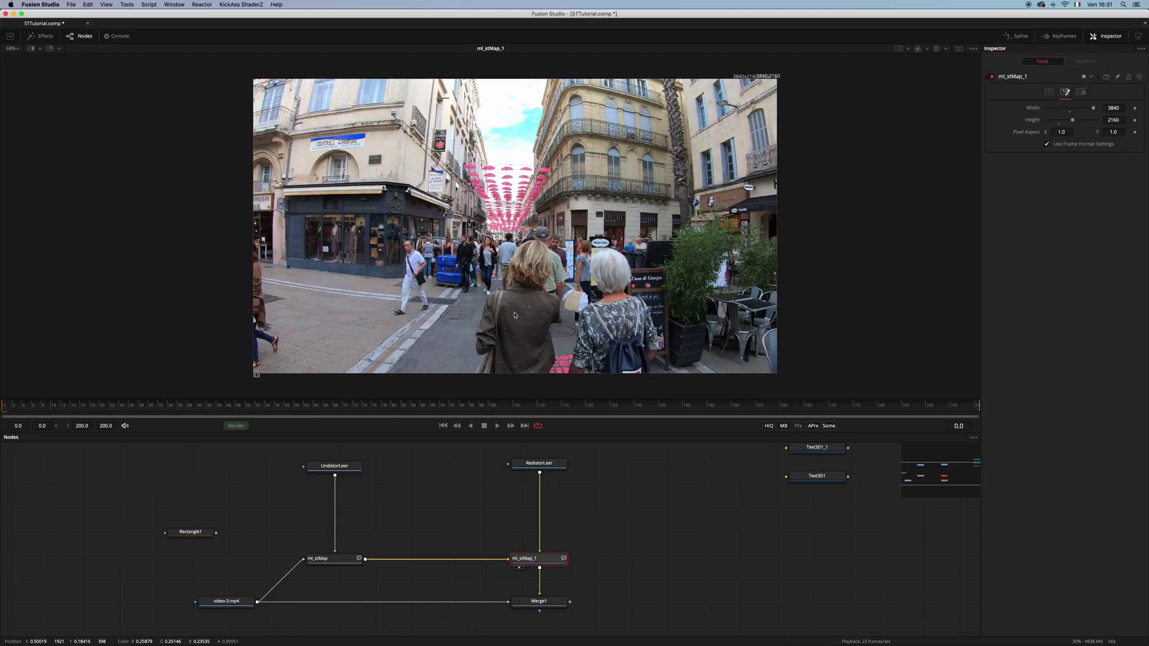
pyautogui.click(40, 4)
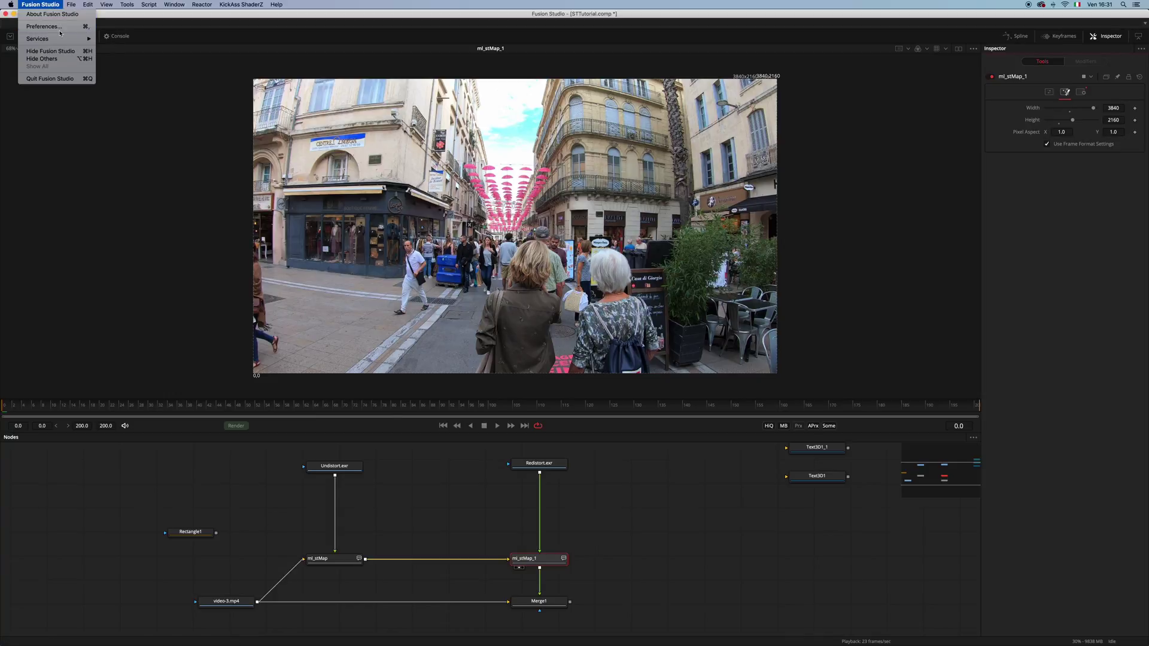
pyautogui.click(59, 27)
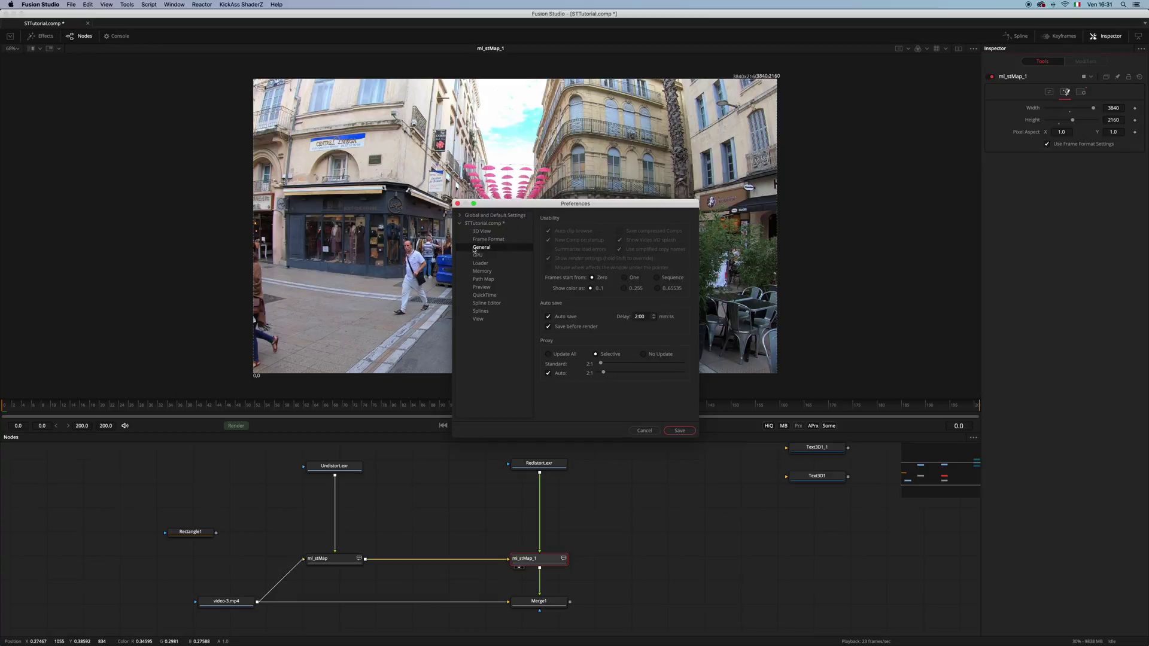
pyautogui.click(488, 240)
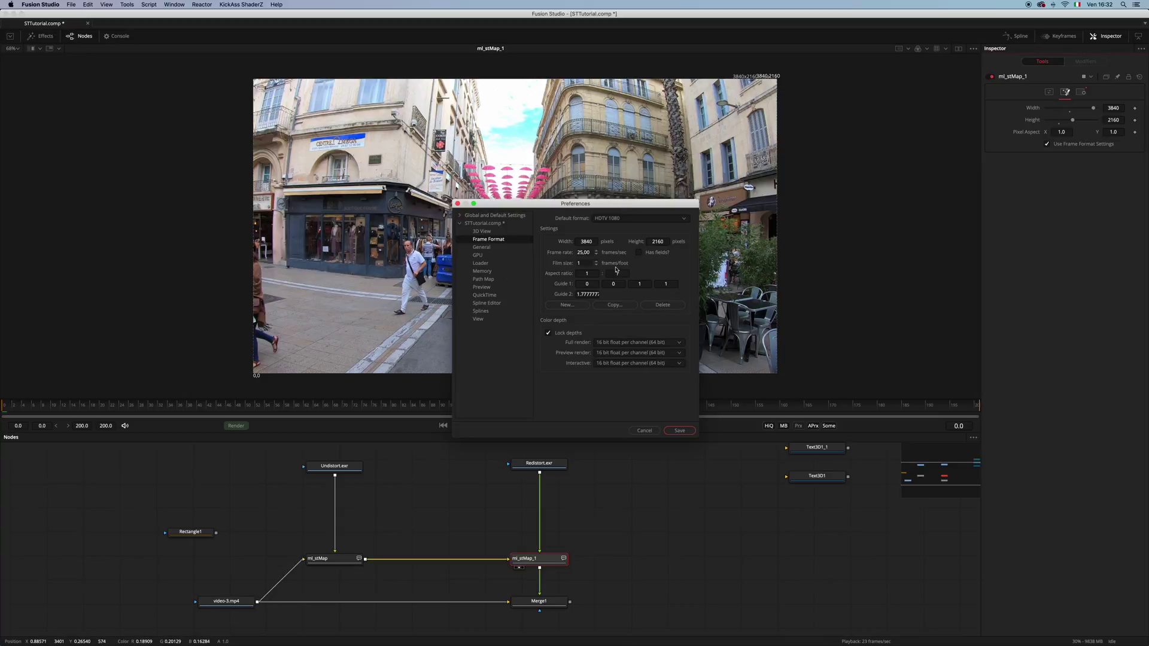
pyautogui.click(655, 431)
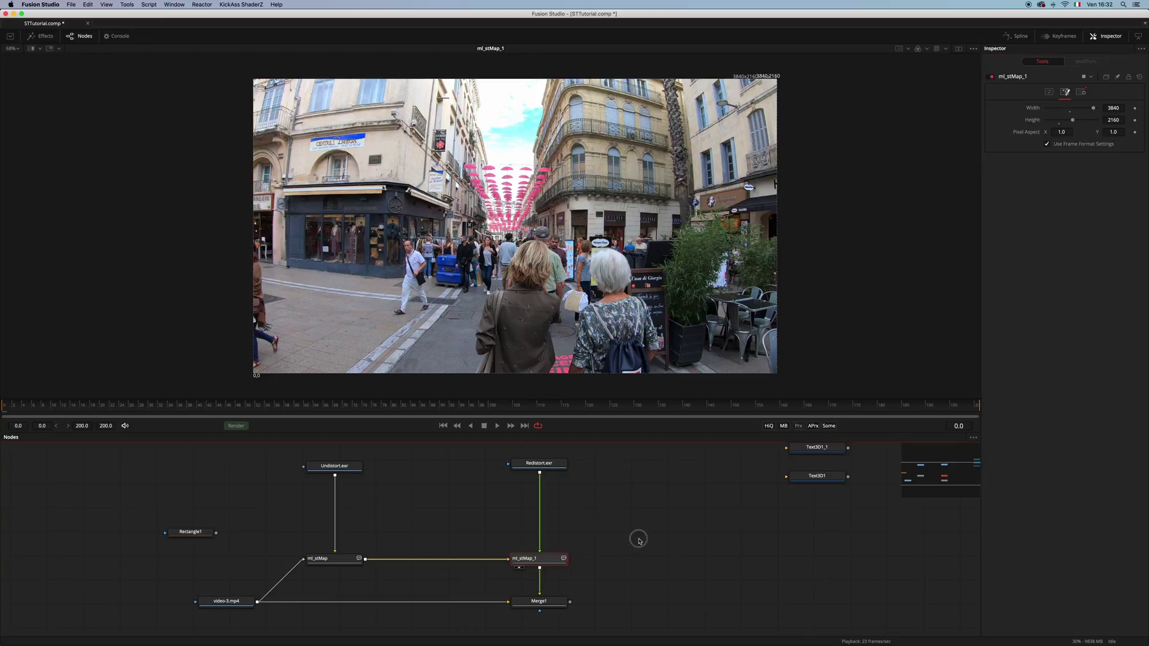
# Step: Add a third ml_stMap node and place it detached beside ml_stMap_1
pyautogui.hotkey('shift', 'space')
pyautogui.write('stmap')
pyautogui.press('Return')
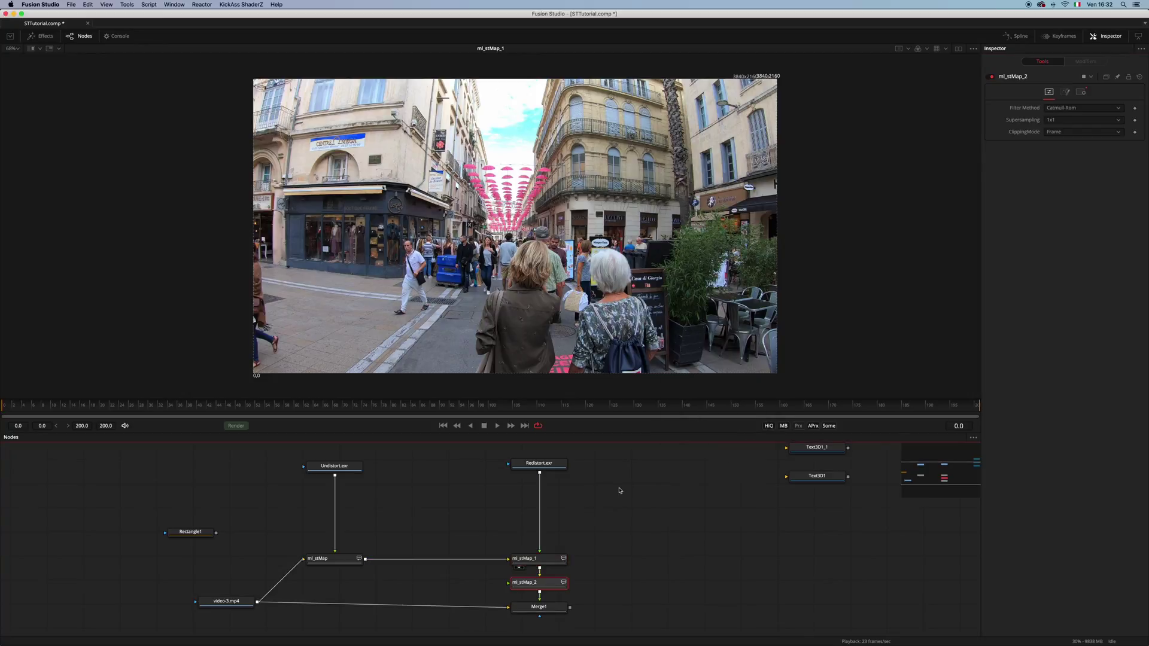
pyautogui.click(573, 583)
pyautogui.moveTo(573, 583); pyautogui.dragTo(676, 551)
pyautogui.moveTo(564, 606); pyautogui.dragTo(565, 600)
pyautogui.click(651, 550)
# Step: Set ml_stMap_2's image size to 1920 x 1080 with Use Frame Format Settings off
pyautogui.click(1067, 92)
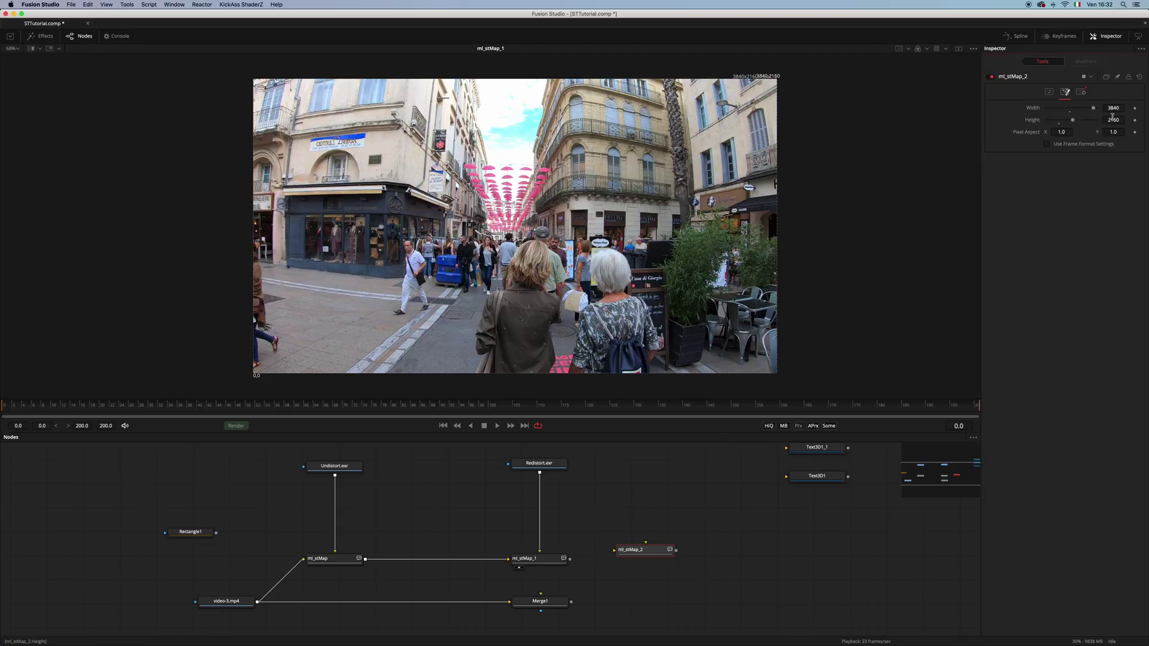
pyautogui.click(1069, 112)
pyautogui.click(1059, 123)
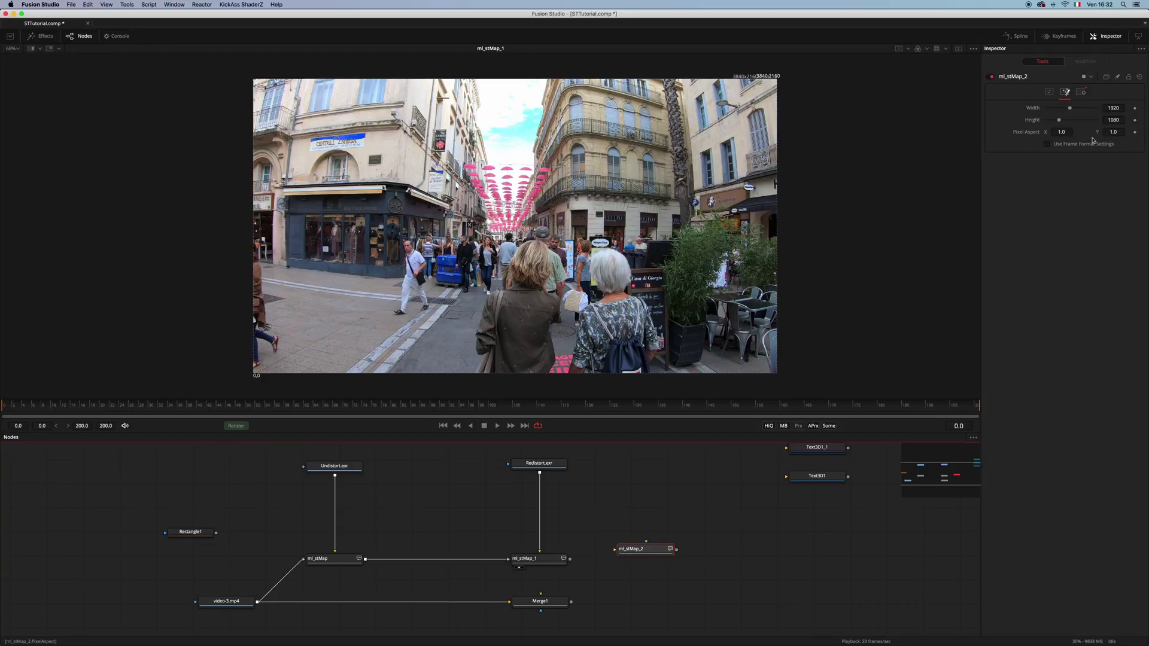
# Step: Inspect the video-3.mp4 loader and delete the detached ml_stMap_2 node
pyautogui.click(231, 603)
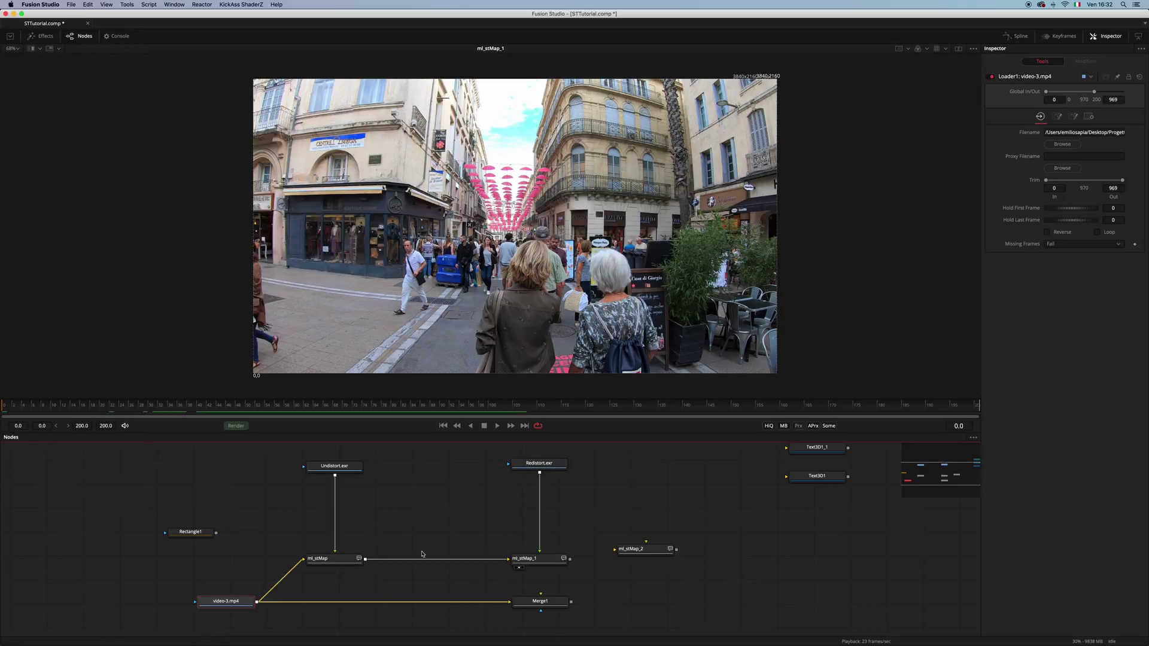
pyautogui.click(641, 549)
pyautogui.press('Delete')
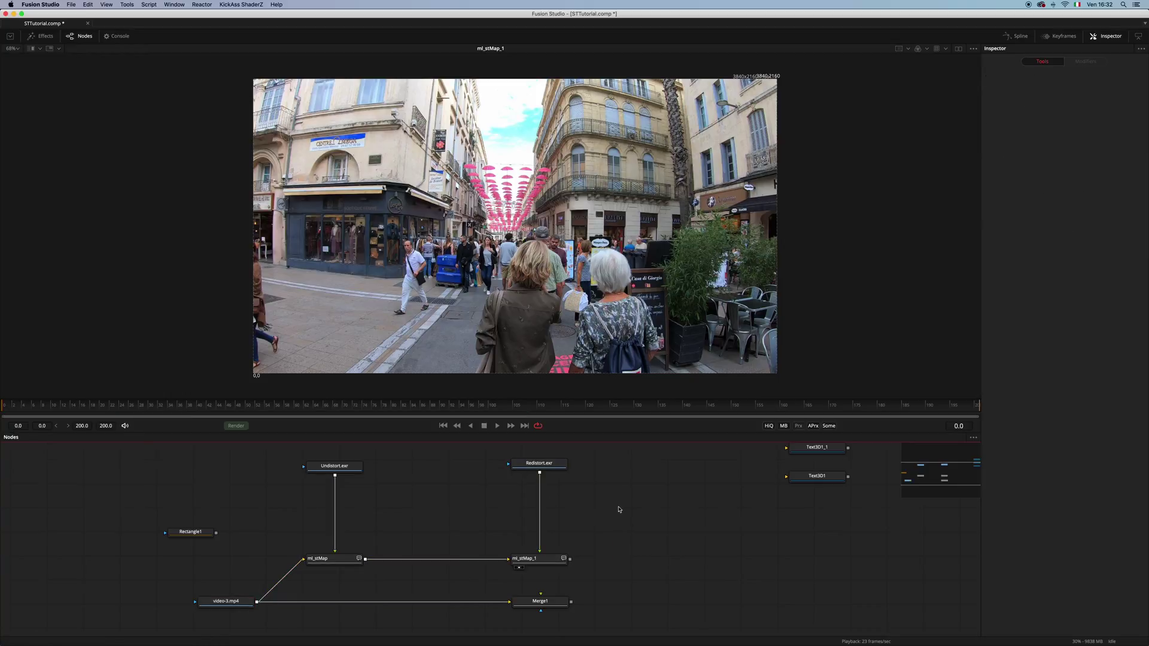
# Step: Delete the ml_stMap_1 and Merge1 nodes and move Undistort.exr and video-3.mp4 close to ml_stMap
pyautogui.click(539, 559)
pyautogui.press('Delete')
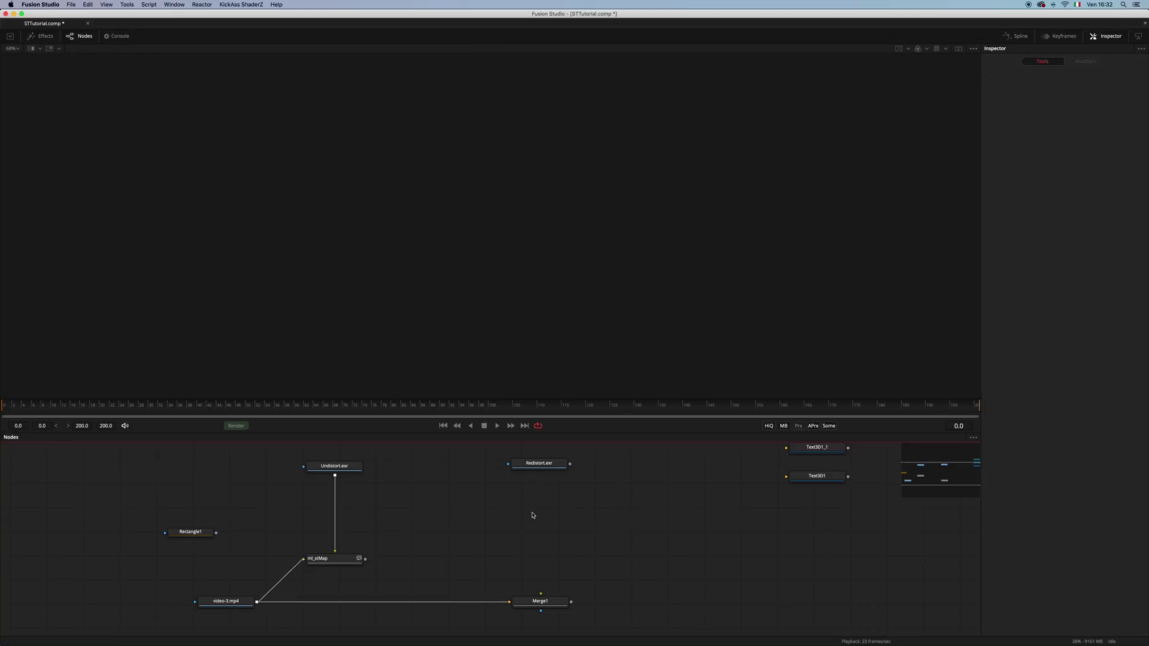
pyautogui.moveTo(335, 466); pyautogui.dragTo(335, 508)
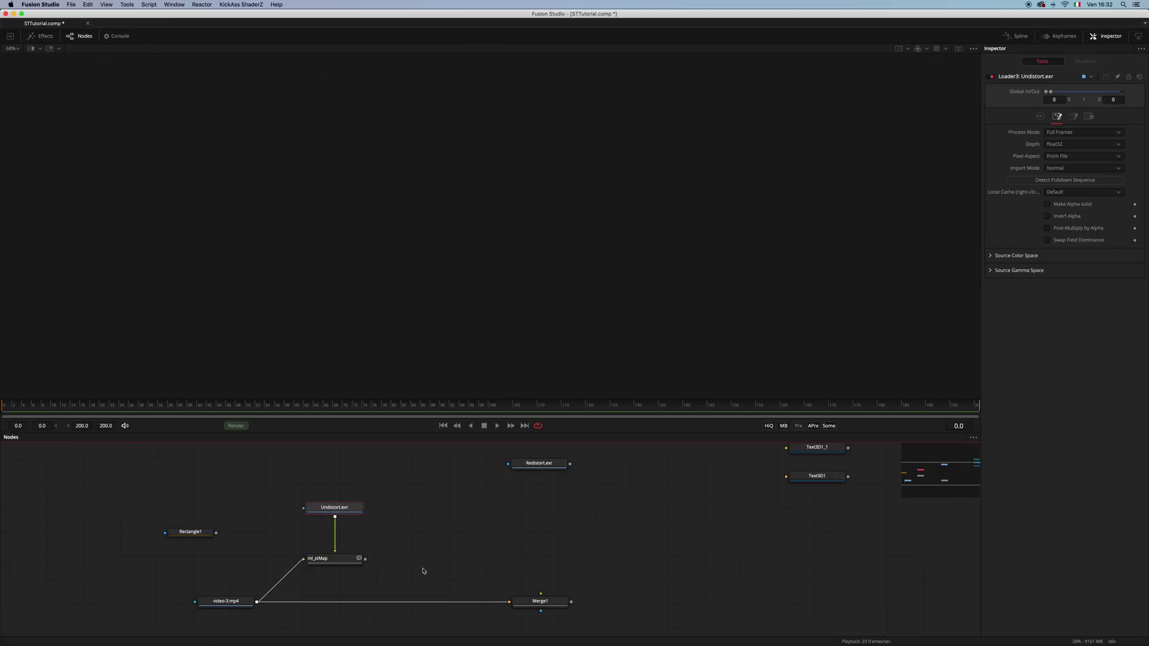
pyautogui.click(550, 605)
pyautogui.press('Delete')
pyautogui.moveTo(241, 602); pyautogui.dragTo(242, 560)
# Step: Display ml_stMap in the viewer and set its ClippingMode to Frame
pyautogui.moveTo(357, 558); pyautogui.dragTo(482, 376)
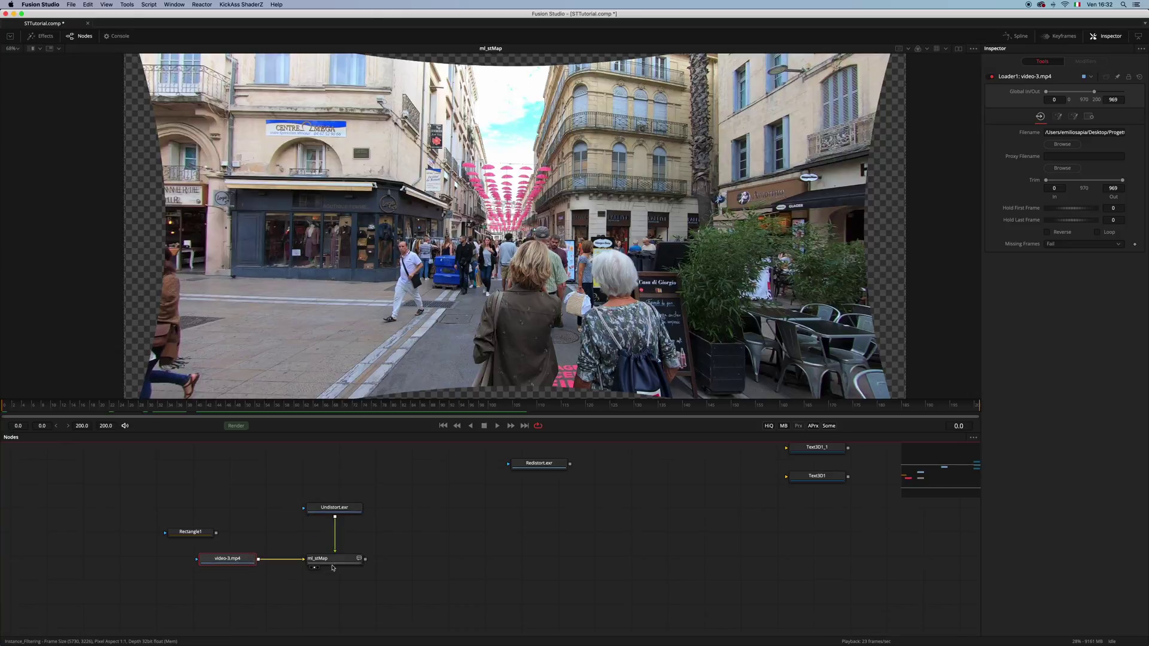
pyautogui.click(1066, 120)
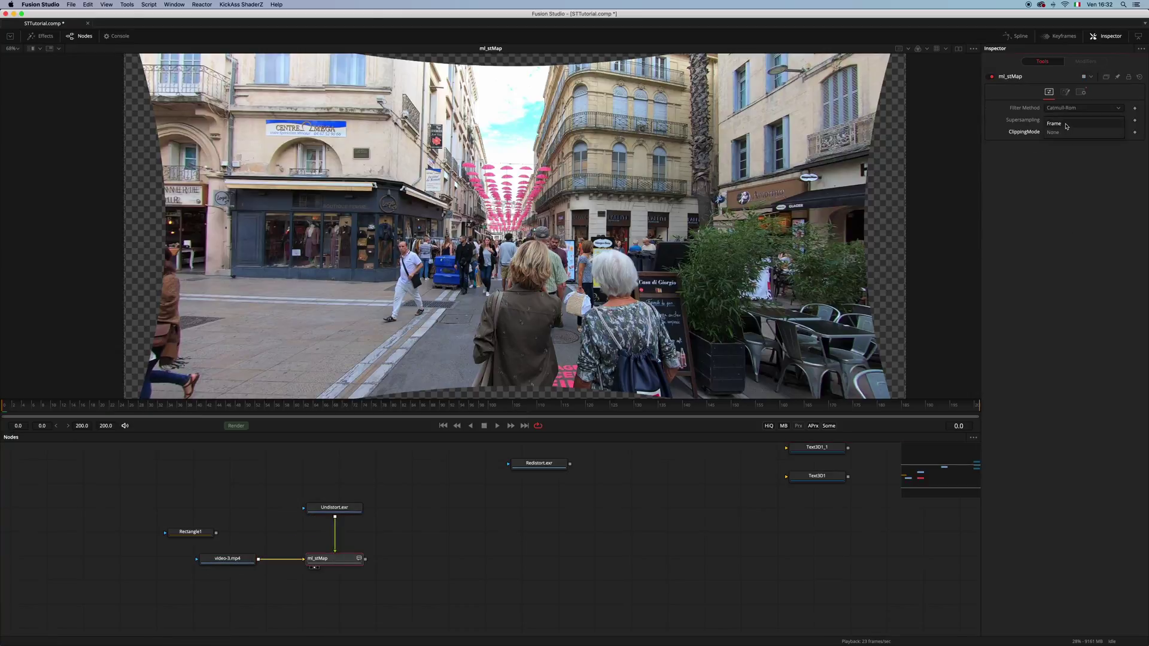
pyautogui.click(1054, 124)
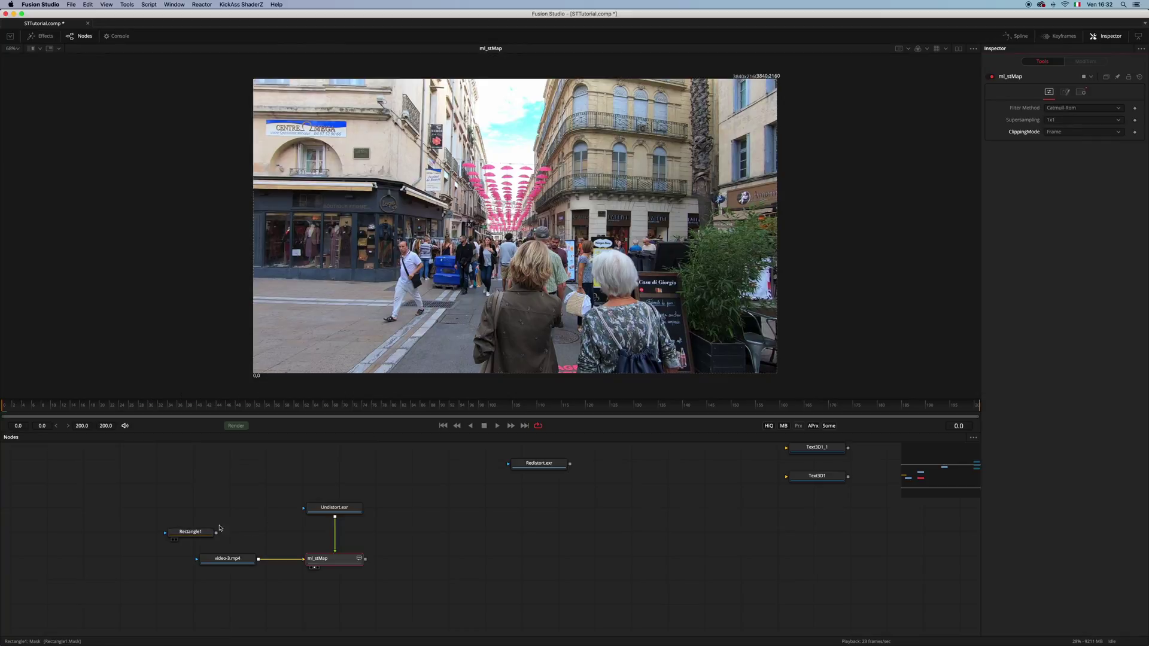
# Step: Move Rectangle1 to the far side of Undistort.exr and add a Camera Tracker node after ml_stMap
pyautogui.moveTo(222, 537); pyautogui.dragTo(466, 493)
pyautogui.click(335, 559)
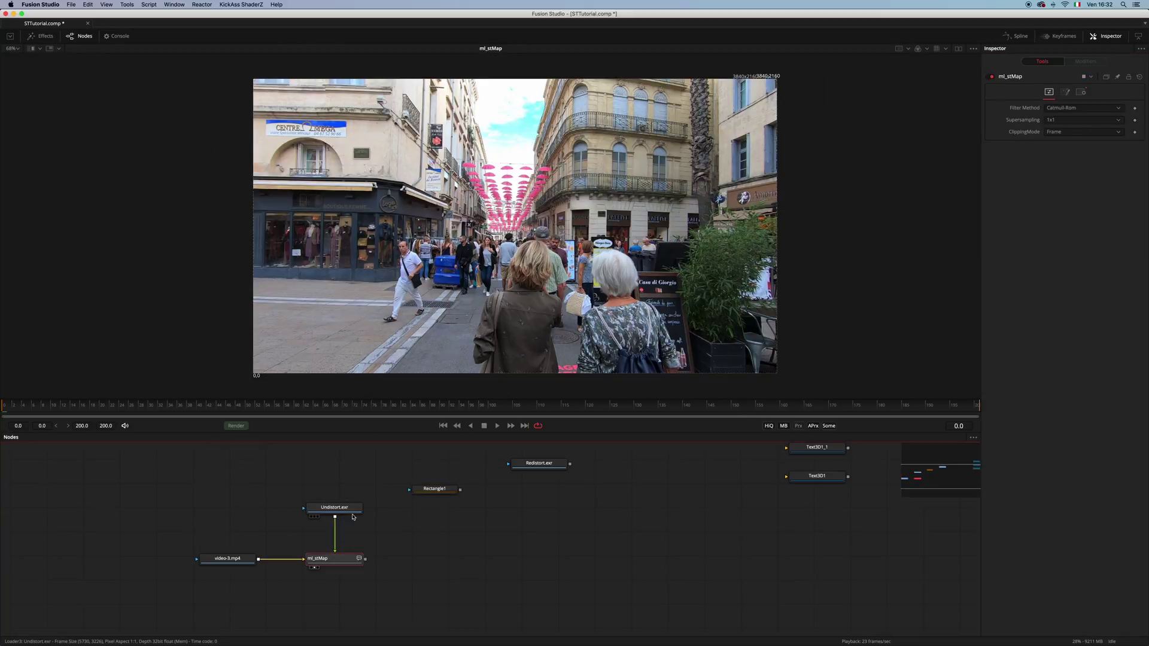
pyautogui.hotkey('shift', 'space')
pyautogui.write('stm')
pyautogui.press('BackSpace')
pyautogui.press('BackSpace')
pyautogui.press('BackSpace')
pyautogui.write('ca')
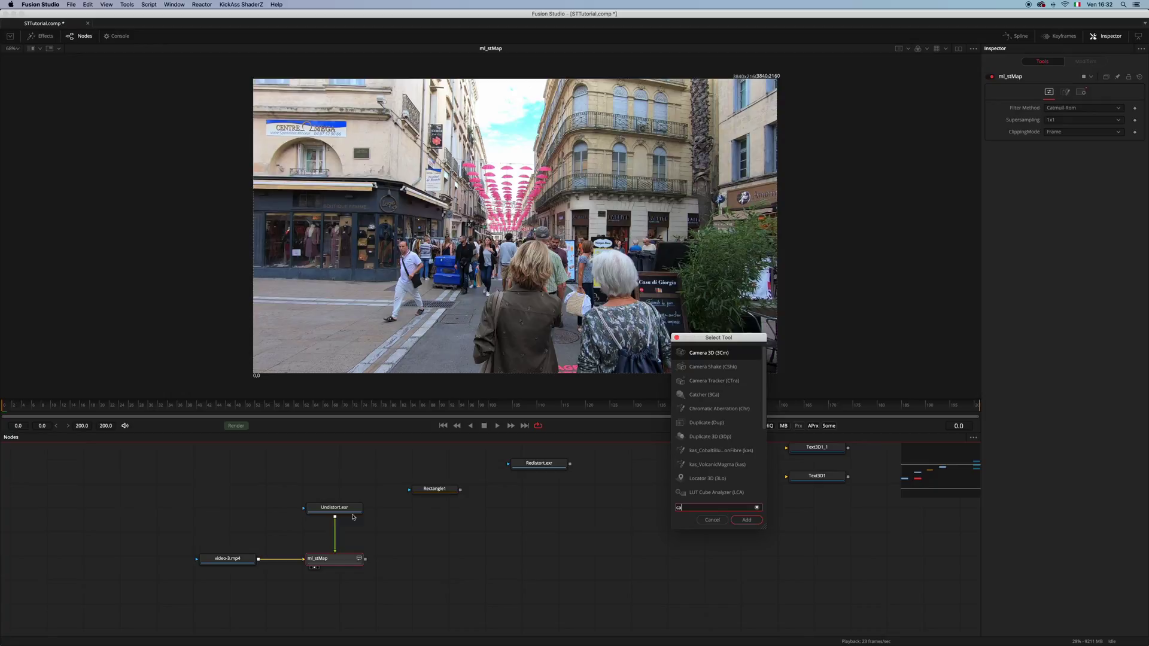
pyautogui.write('mtr')
pyautogui.press('BackSpace')
pyautogui.press('BackSpace')
pyautogui.press('Down')
pyautogui.press('Down')
pyautogui.press('Return')
pyautogui.moveTo(419, 559); pyautogui.dragTo(454, 559)
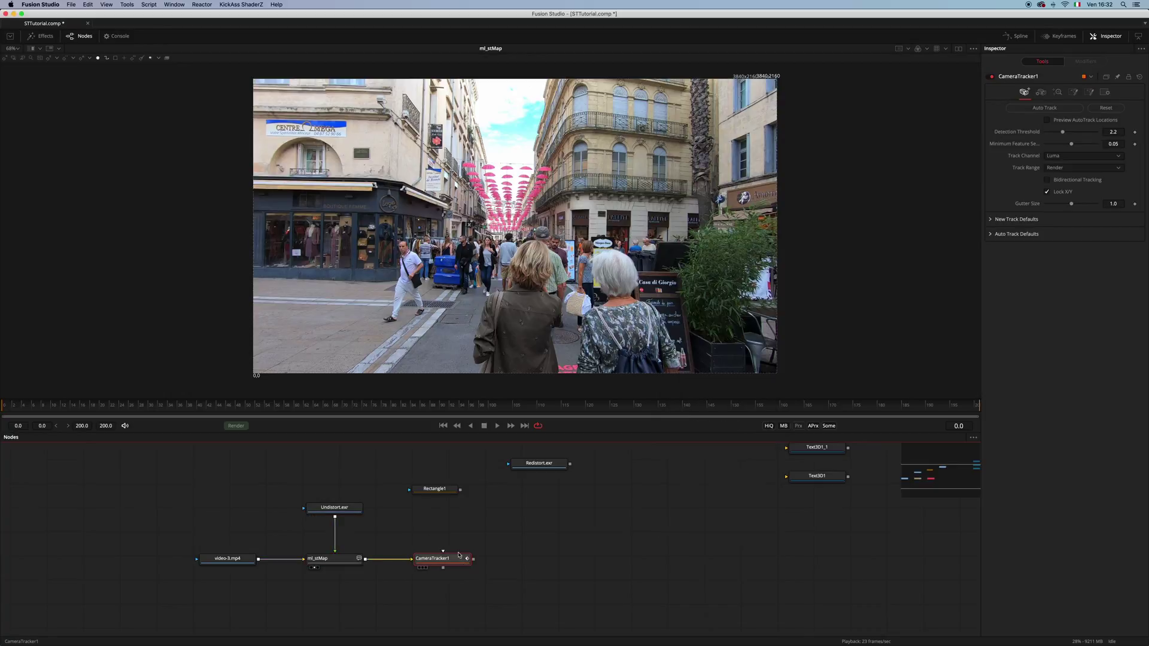
# Step: Connect Rectangle1 to CameraTracker1 as its mask and check the masked area at several frames, returning to frame 0
pyautogui.moveTo(460, 489); pyautogui.dragTo(440, 563)
pyautogui.click(977, 405)
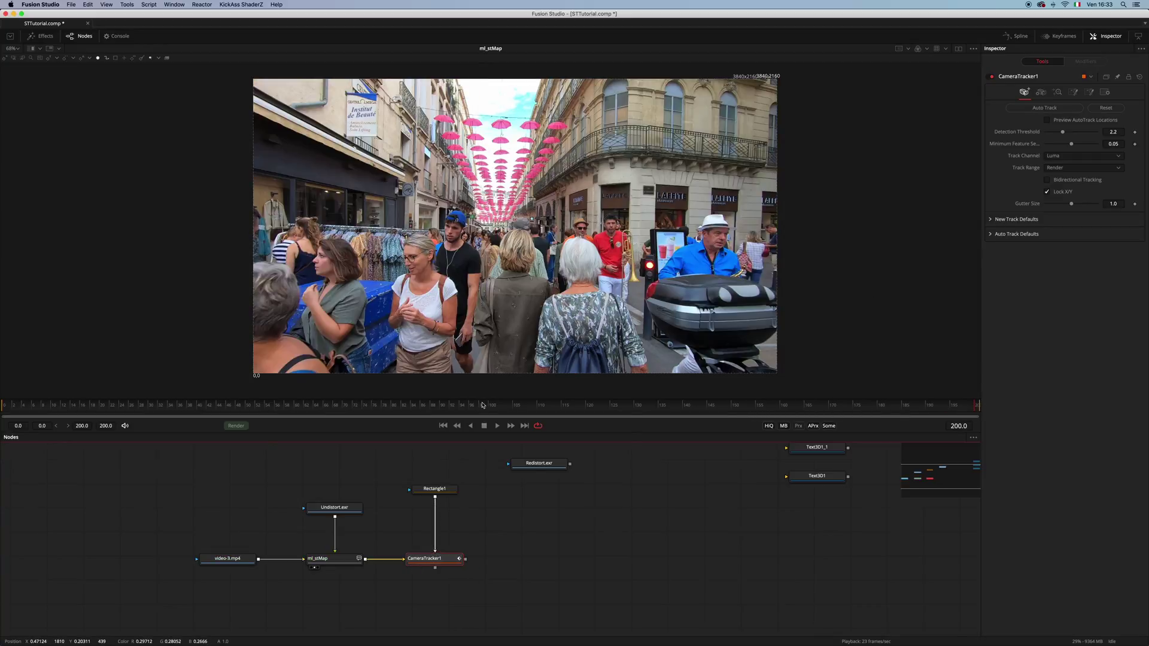
pyautogui.moveTo(434, 488); pyautogui.dragTo(434, 496)
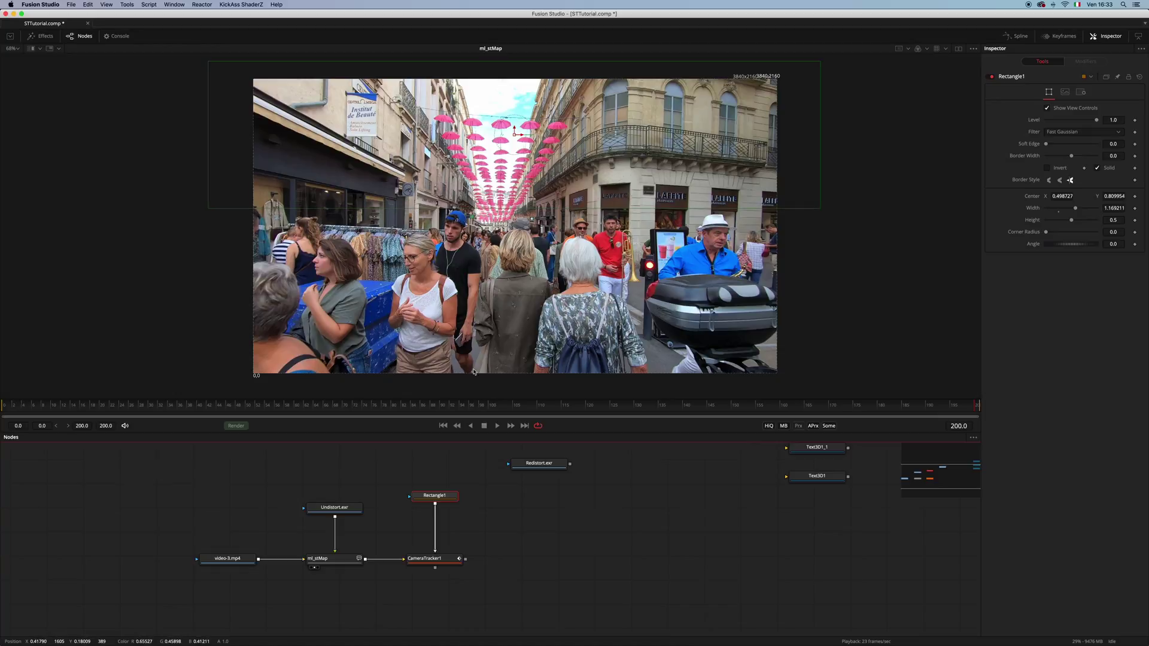
pyautogui.click(508, 405)
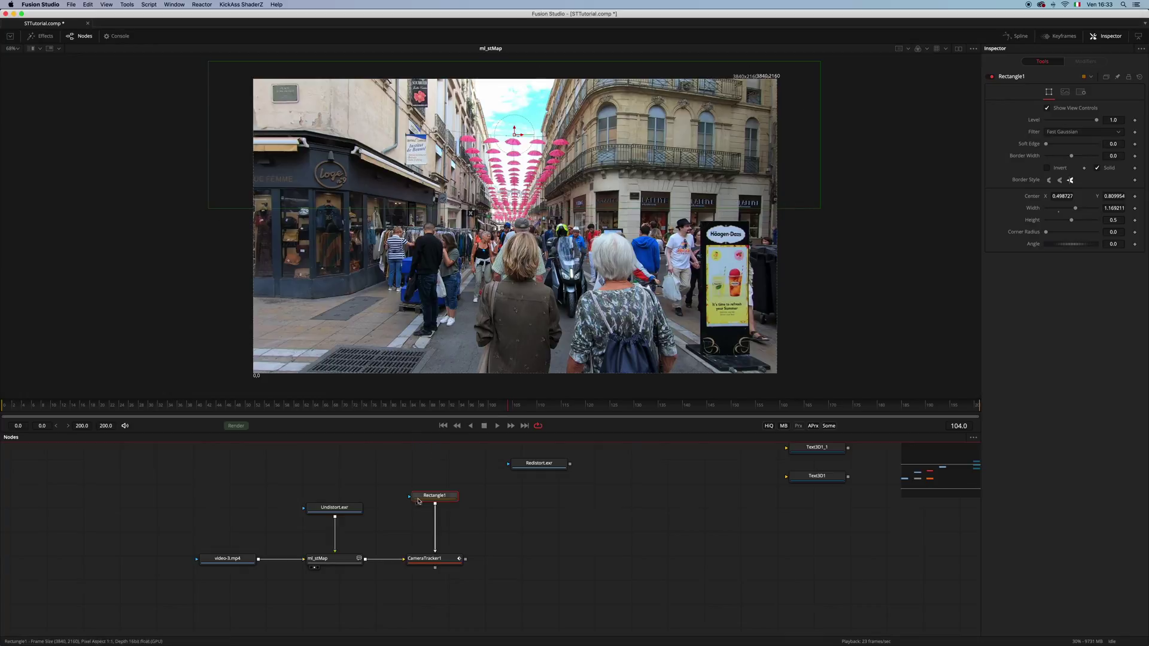
pyautogui.click(442, 425)
# Step: Display CameraTracker1 in the viewer with Darken Image enabled
pyautogui.click(425, 558)
pyautogui.press('1')
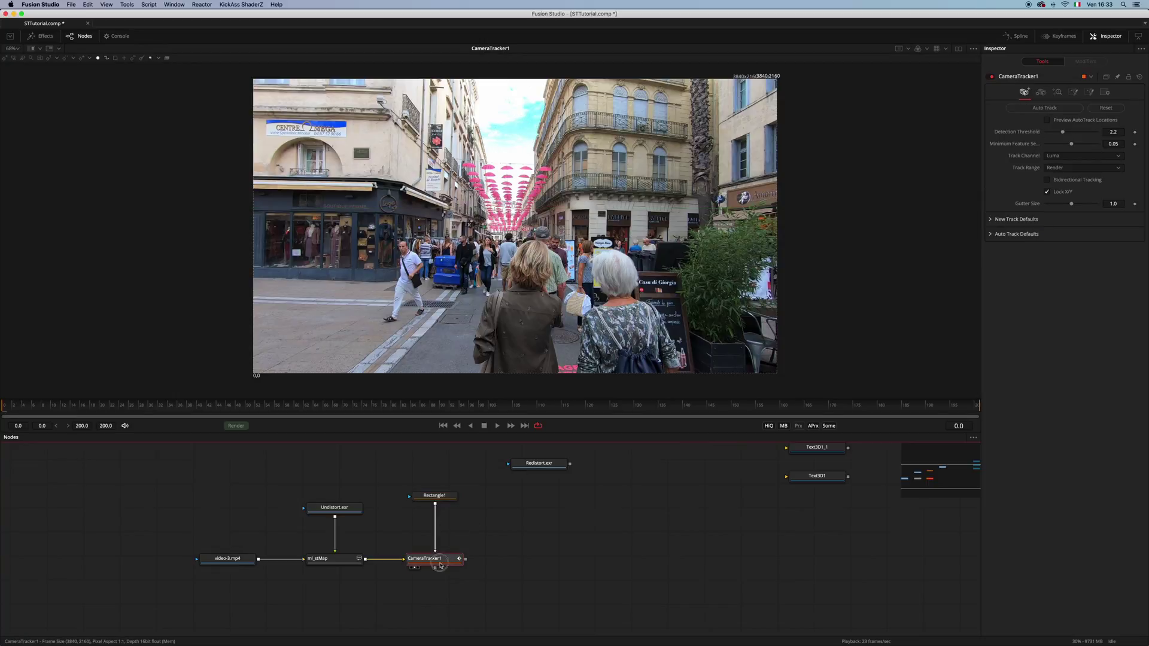
pyautogui.click(1089, 92)
pyautogui.click(1075, 168)
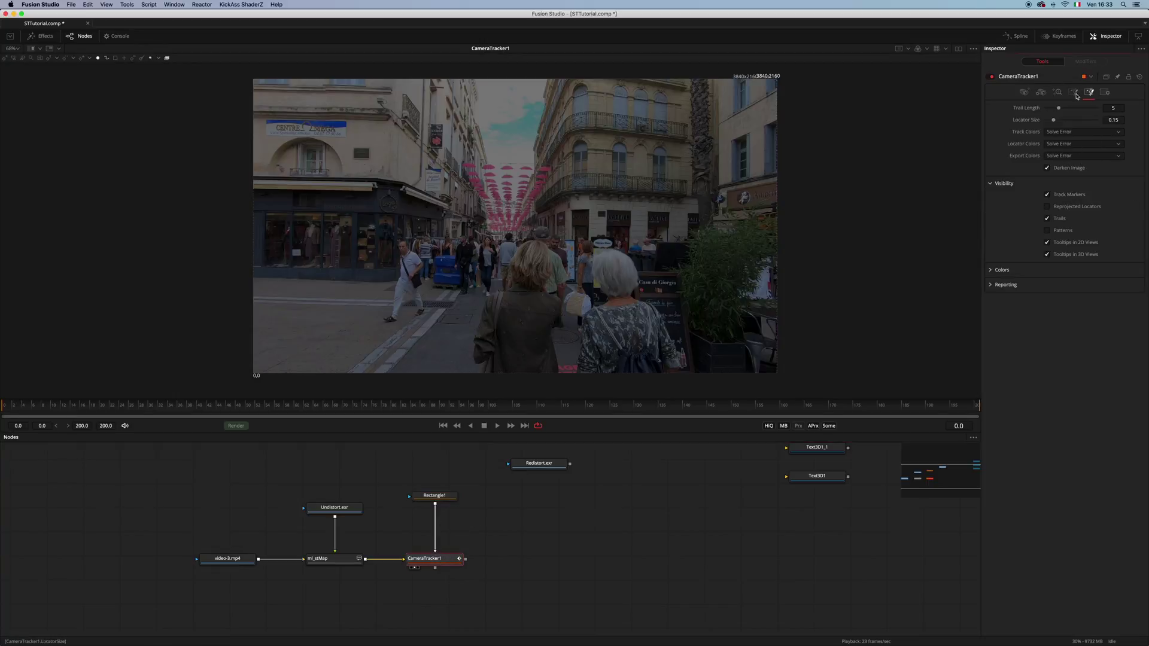
# Step: Enable Preview AutoTrack Locations and Bidirectional Tracking, with Detection Threshold 1.998 and minimum feature separation 0.0252
pyautogui.click(1024, 92)
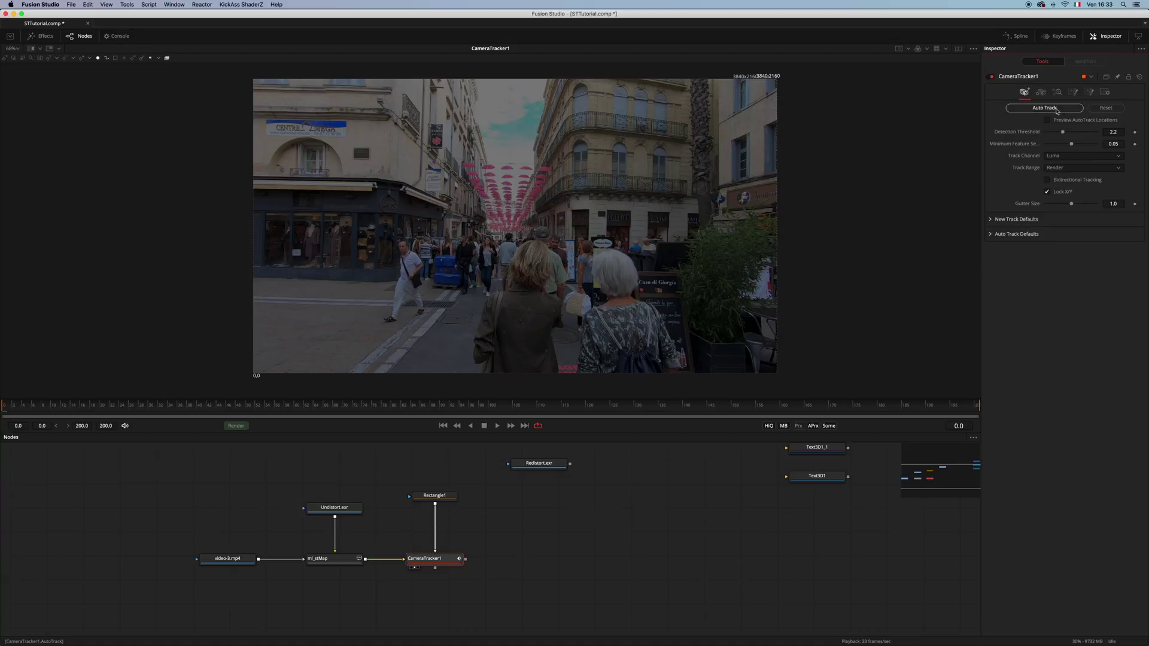
pyautogui.click(1059, 180)
pyautogui.moveTo(1064, 133)
pyautogui.mouseDown()
pyautogui.moveTo(1051, 133)
pyautogui.moveTo(1057, 145)
pyautogui.mouseUp()
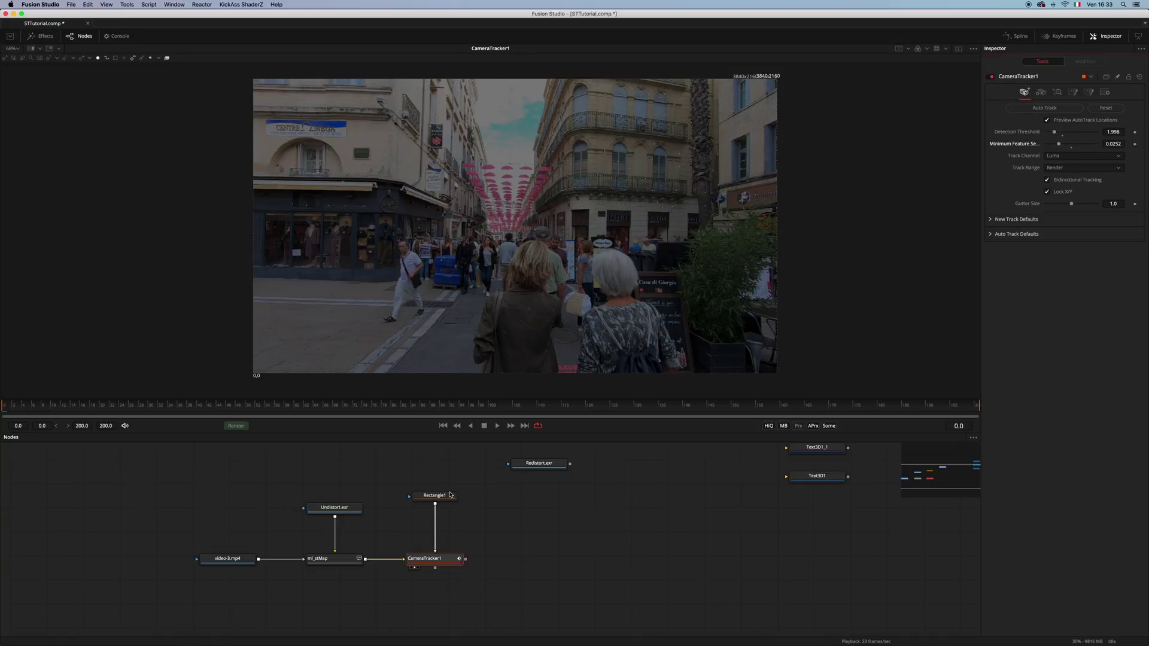
# Step: Align the Rectangle1 and Undistort.exr nodes at the same height above the node chain
pyautogui.moveTo(445, 502); pyautogui.dragTo(444, 509)
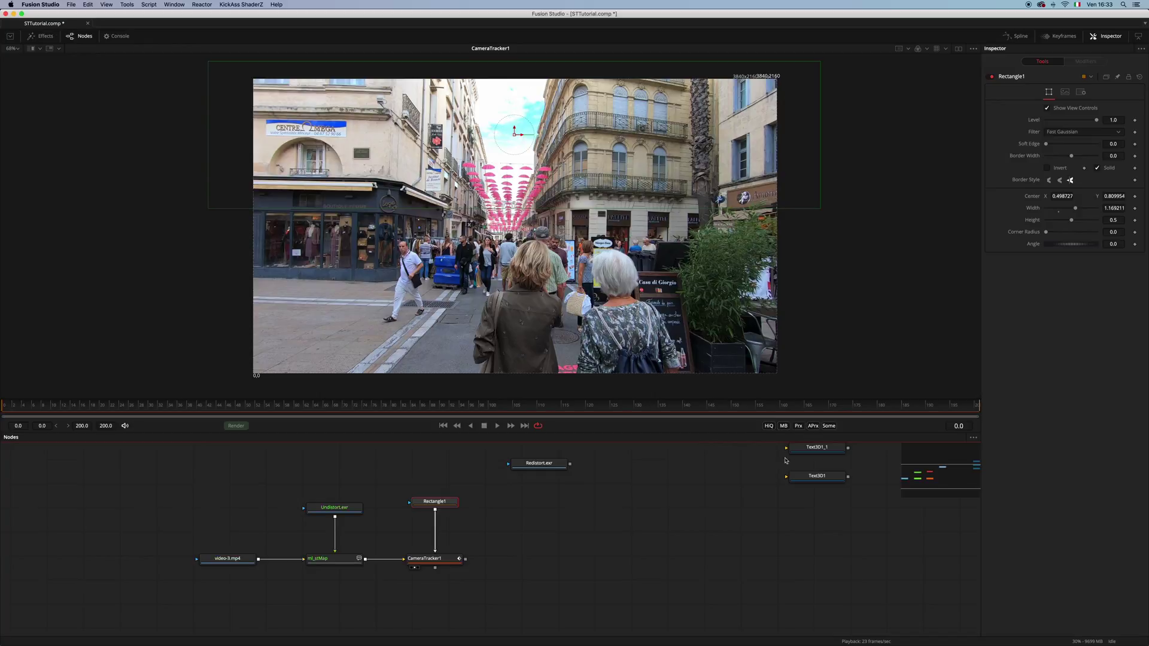
pyautogui.click(433, 561)
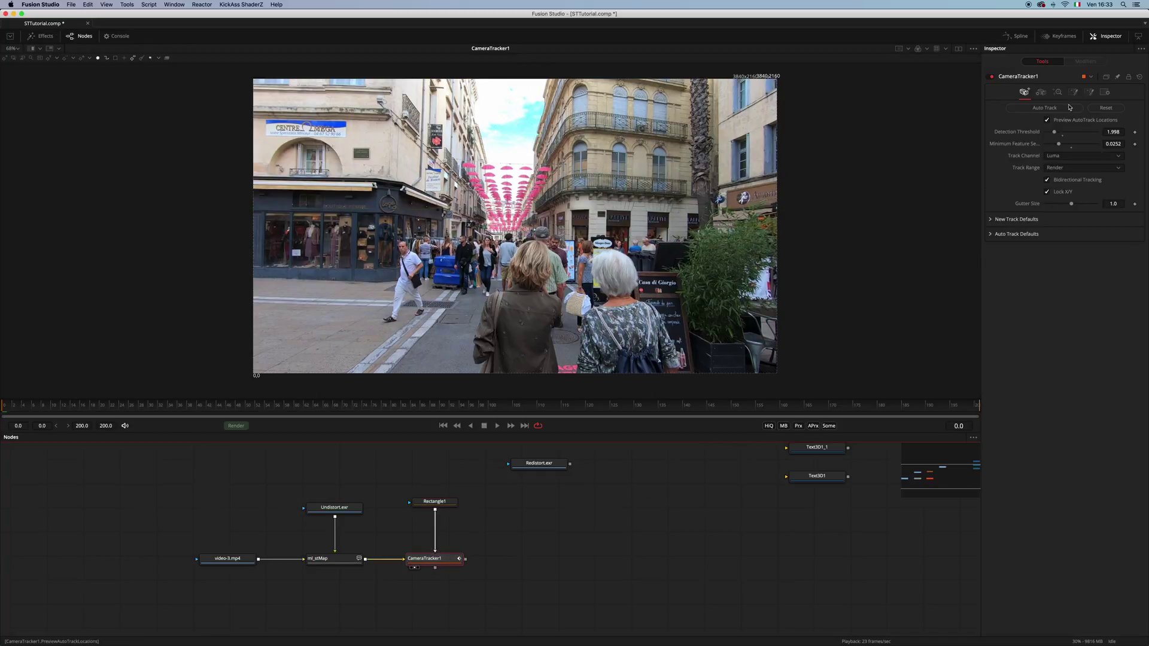
pyautogui.moveTo(442, 502); pyautogui.dragTo(442, 505)
pyautogui.moveTo(347, 507); pyautogui.dragTo(346, 505)
pyautogui.moveTo(444, 557)
pyautogui.mouseDown()
pyautogui.moveTo(491, 461)
pyautogui.moveTo(443, 556)
pyautogui.mouseUp()
# Step: Check CameraTracker1's display options and run Auto Track on the undistorted footage
pyautogui.click(1088, 92)
pyautogui.click(1077, 170)
pyautogui.click(1024, 92)
pyautogui.click(1057, 108)
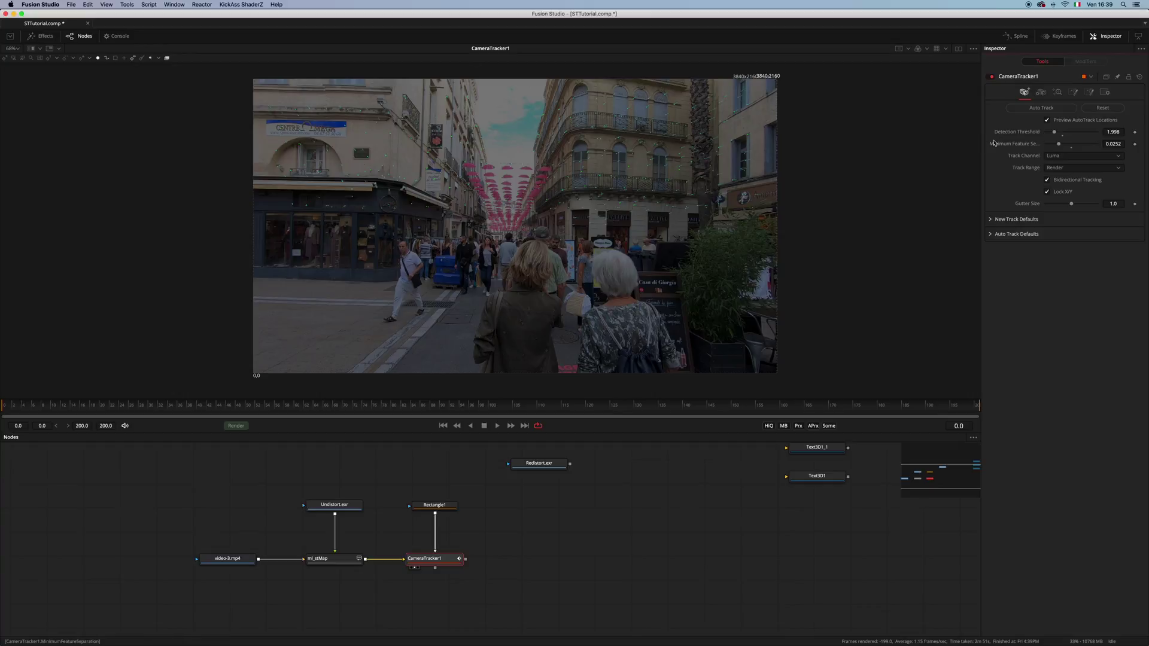
# Step: Turn off Preview AutoTrack Locations and solve the camera from the tracks
pyautogui.click(1048, 121)
pyautogui.click(1057, 93)
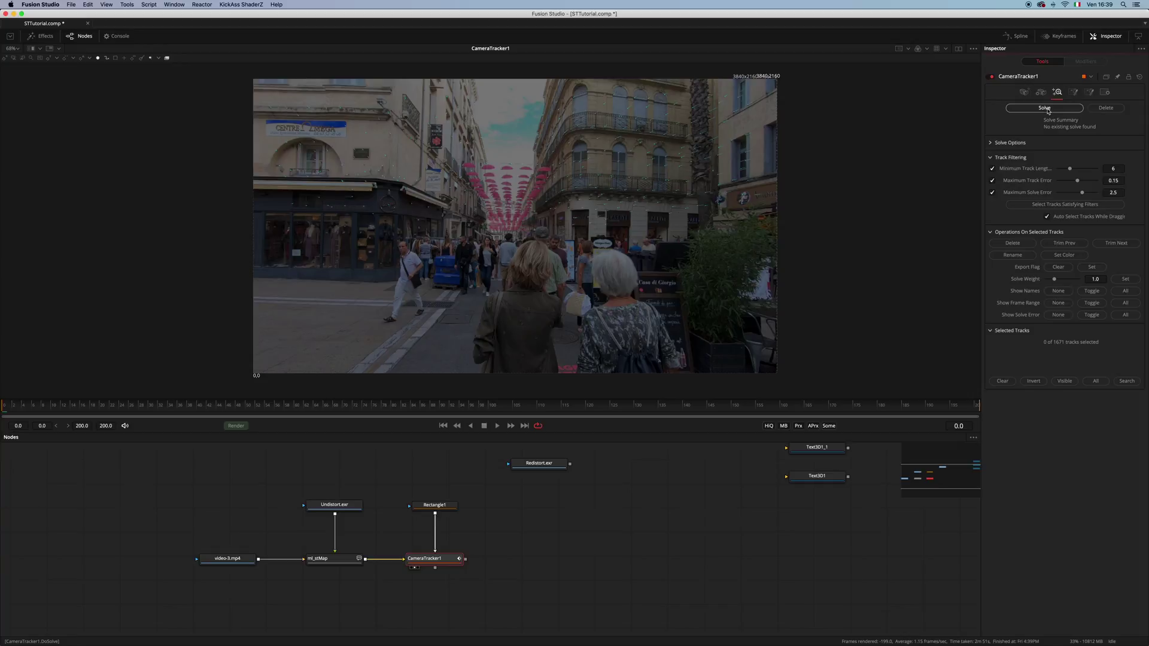
pyautogui.click(1045, 108)
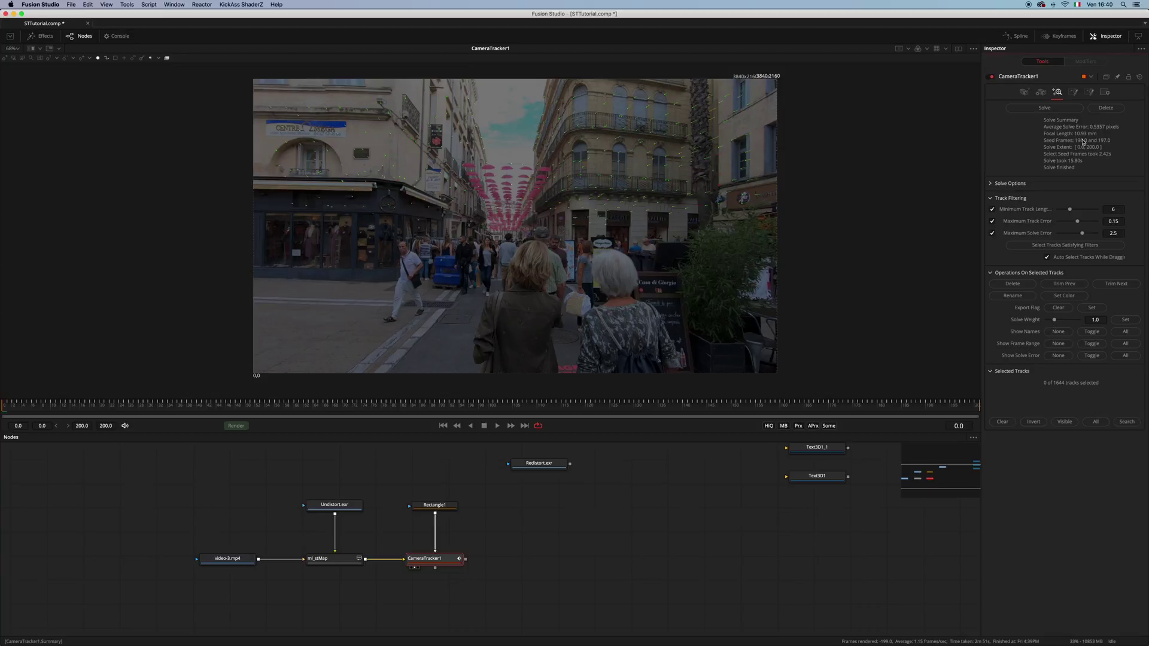
pyautogui.moveTo(528, 542)
pyautogui.mouseDown()
pyautogui.moveTo(518, 523)
pyautogui.moveTo(528, 531)
pyautogui.mouseUp()
pyautogui.scroll(2, 526, 532)
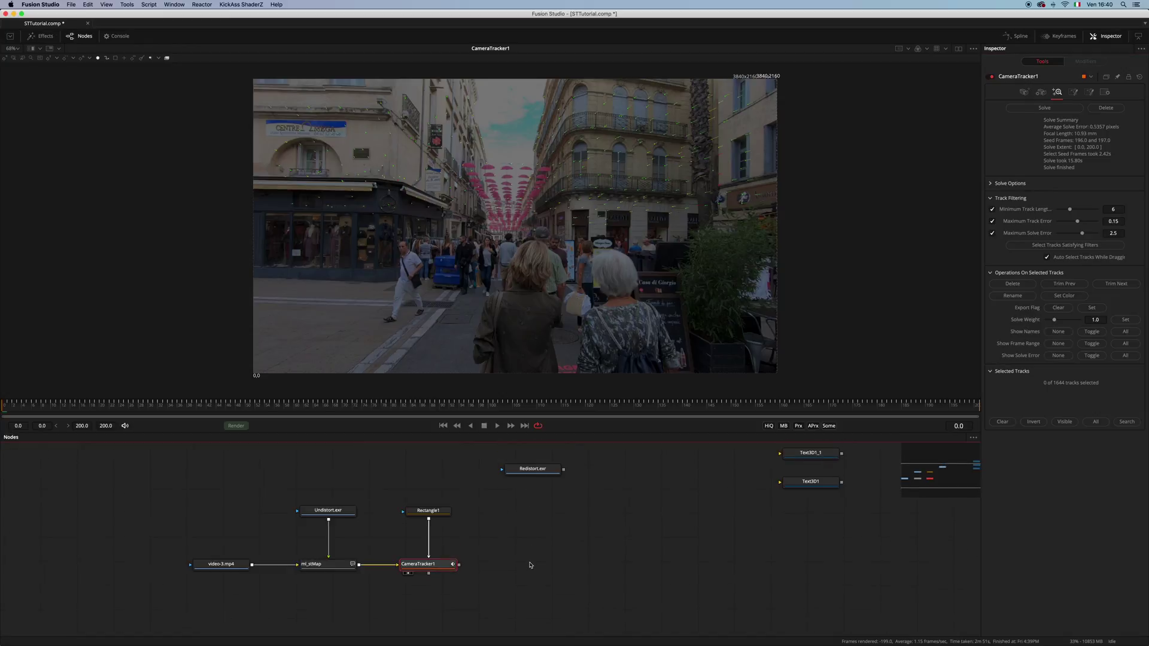
pyautogui.hotkey('shift', 'space')
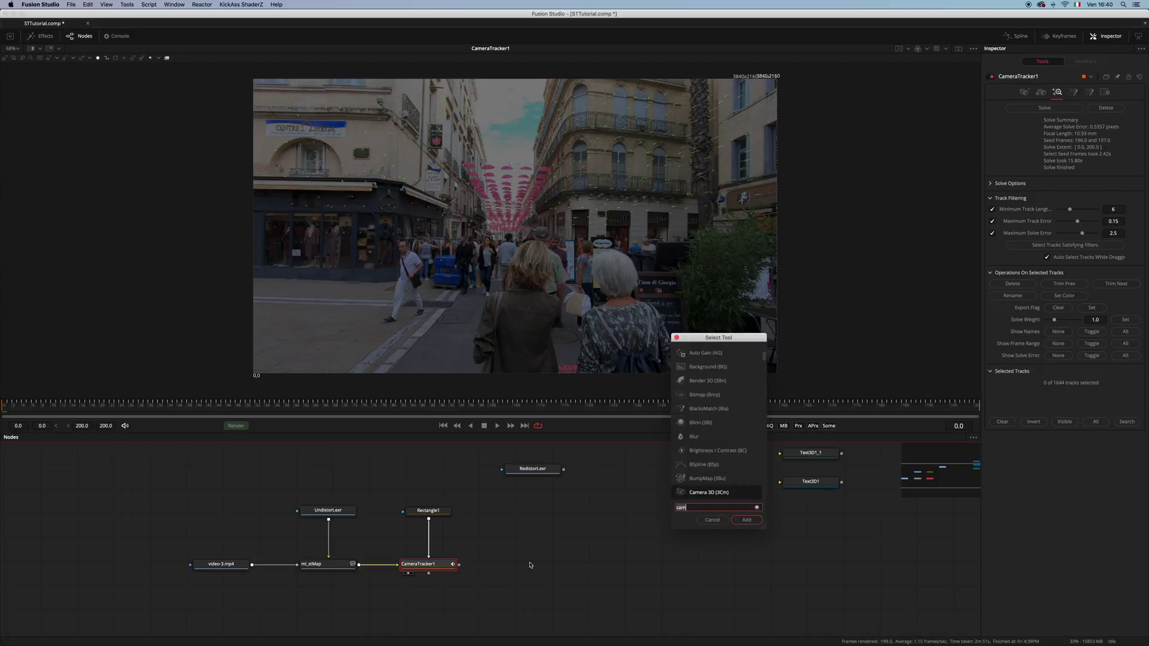
pyautogui.write('marg')
pyautogui.press('BackSpace')
pyautogui.press('BackSpace')
pyautogui.press('BackSpace')
pyautogui.write('er')
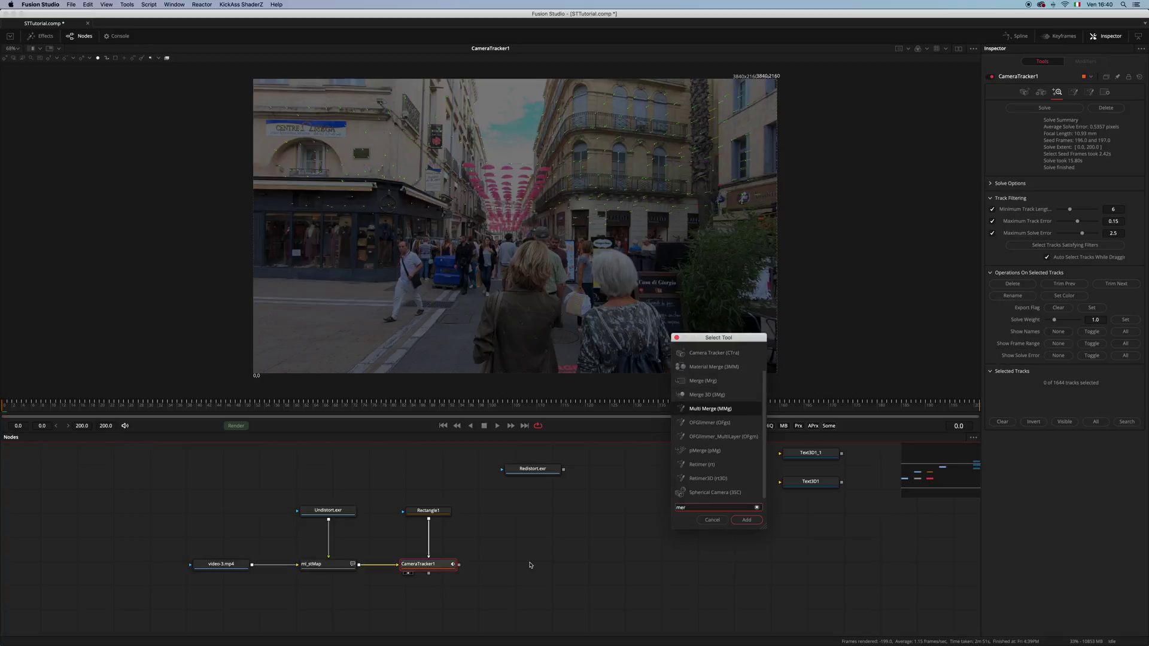
pyautogui.press('Return')
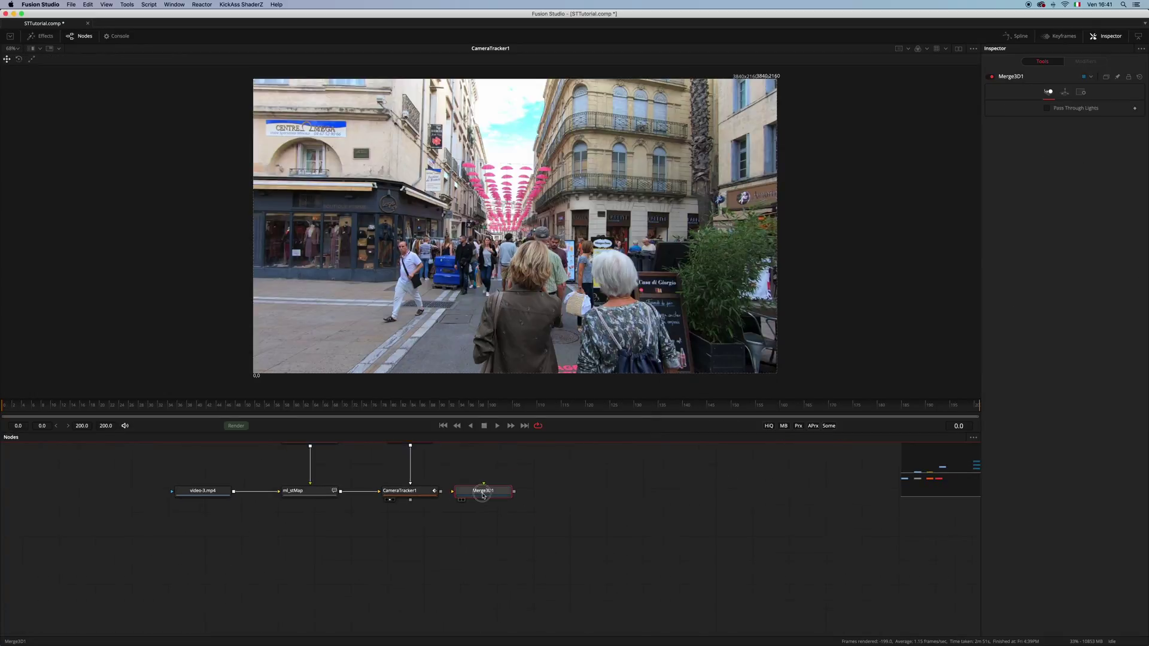
pyautogui.moveTo(411, 500); pyautogui.dragTo(464, 549)
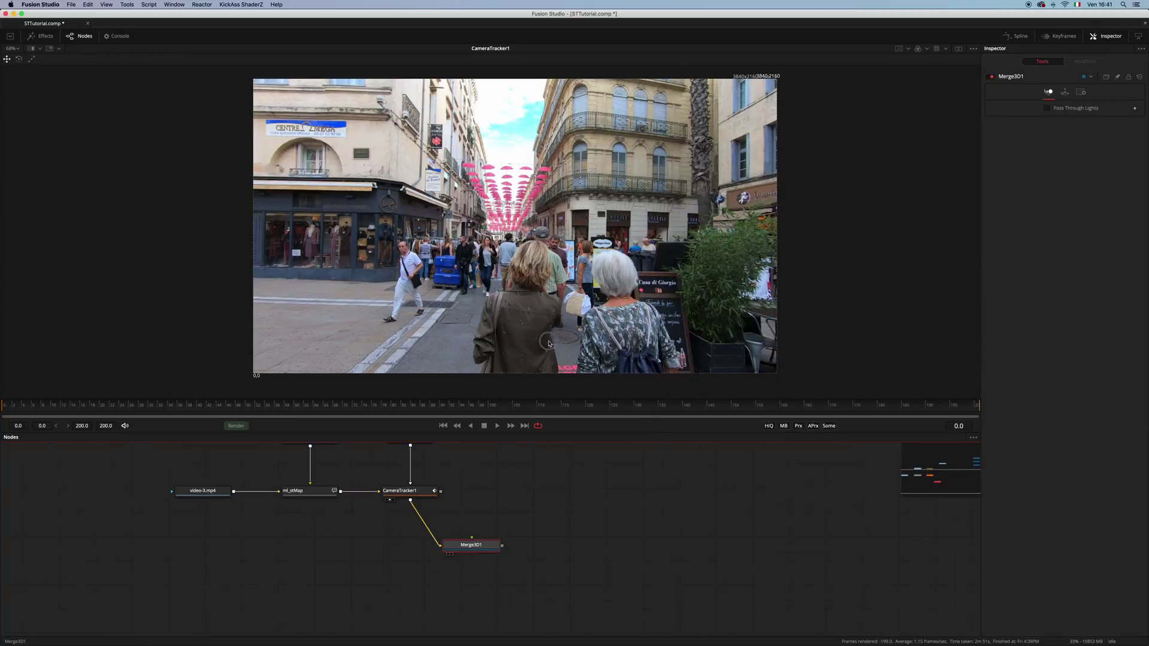
pyautogui.press('2')
pyautogui.scroll(-5, 594, 254)
pyautogui.moveTo(551, 306)
pyautogui.mouseDown()
pyautogui.moveTo(503, 322)
pyautogui.moveTo(492, 268)
pyautogui.moveTo(576, 265)
pyautogui.moveTo(547, 320)
pyautogui.mouseUp()
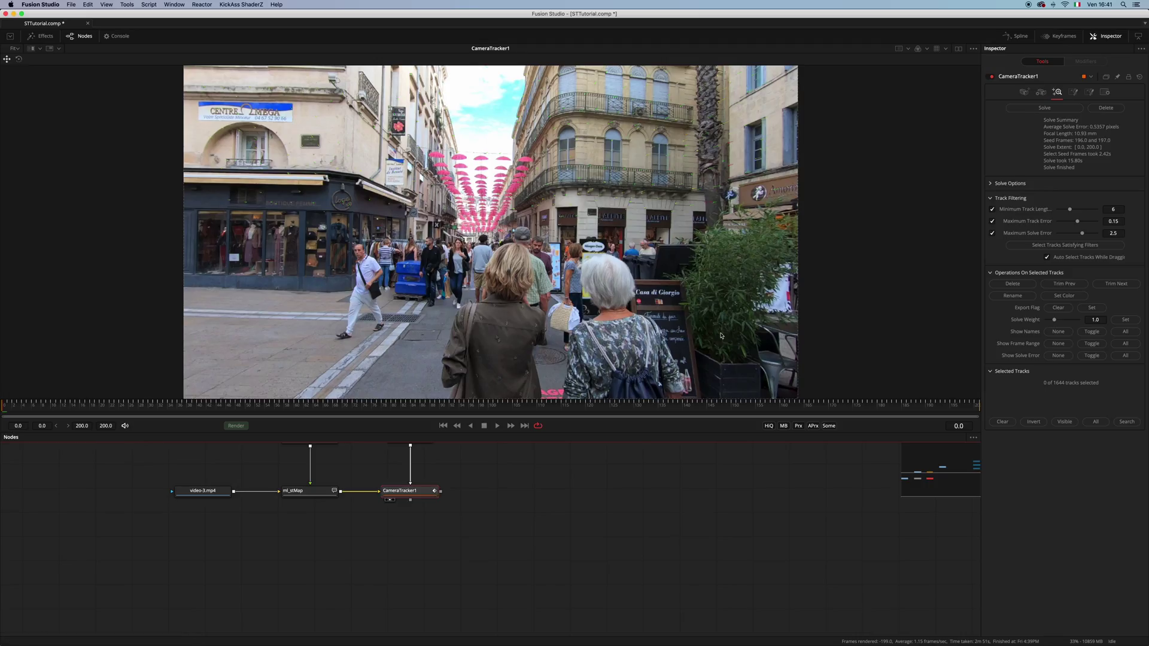
# Step: Set CameraTracker1's Track Colors, Locator Colors and Export Colors to Take From Image
pyautogui.click(1089, 92)
pyautogui.click(1075, 136)
pyautogui.click(1079, 143)
pyautogui.click(1080, 145)
pyautogui.click(1081, 156)
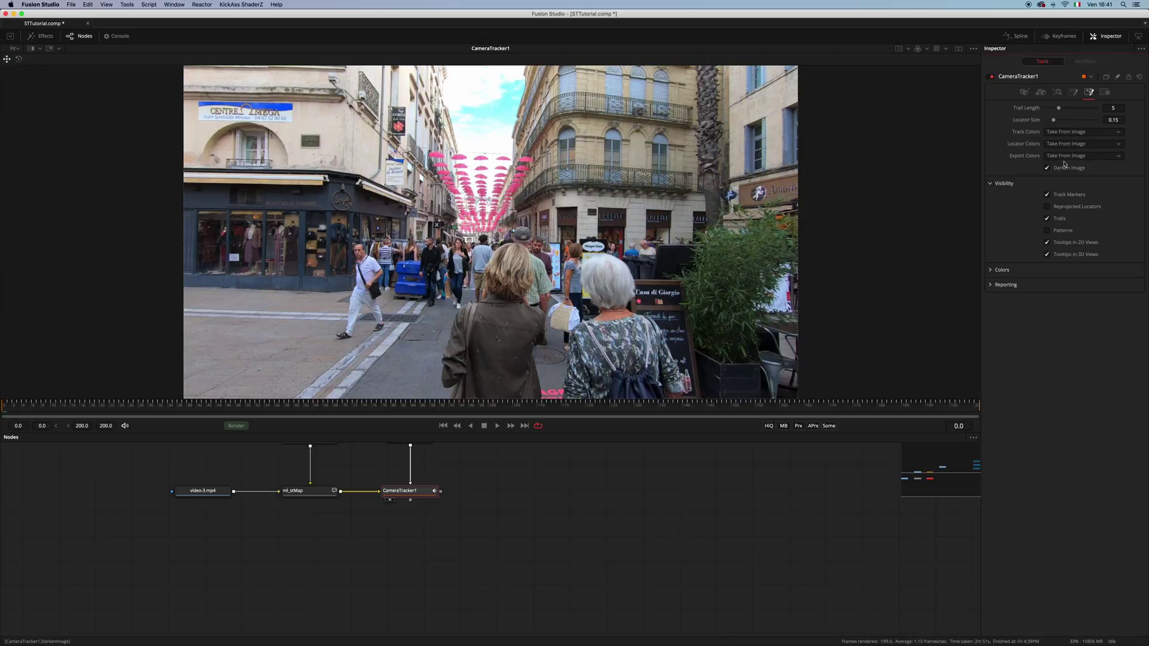
# Step: Export the camera solve as a 3D scene with camera, point cloud, ground plane and renderer, placed below CameraTracker1
pyautogui.scroll(2, 677, 533)
pyautogui.scroll(-2, 664, 528)
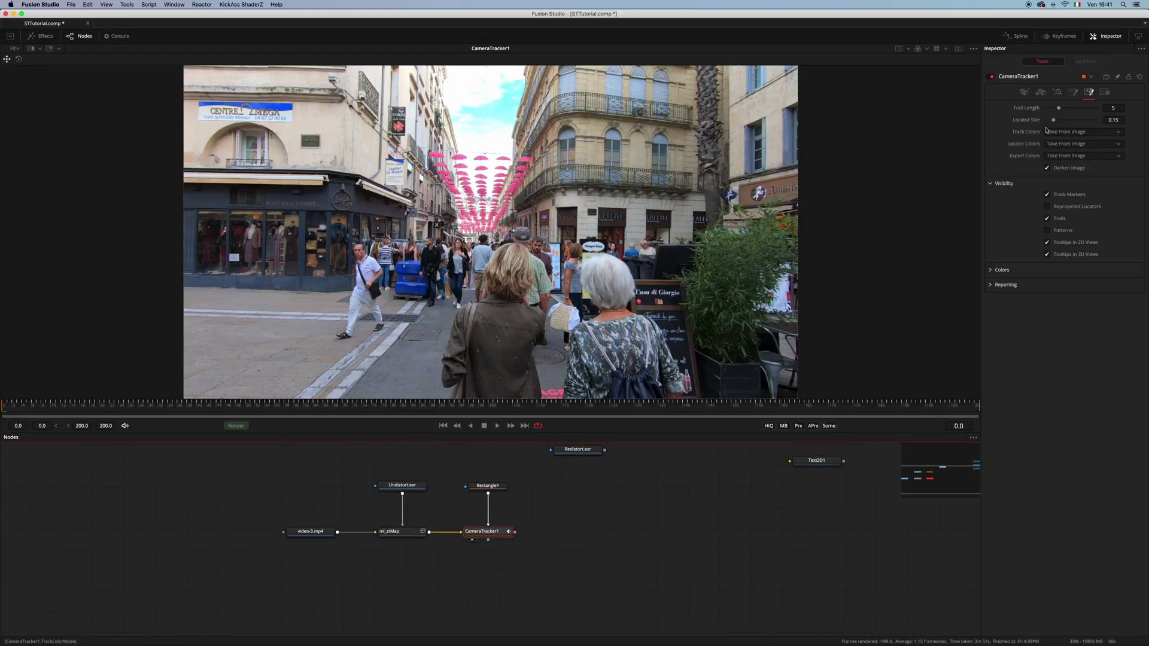
pyautogui.click(1058, 92)
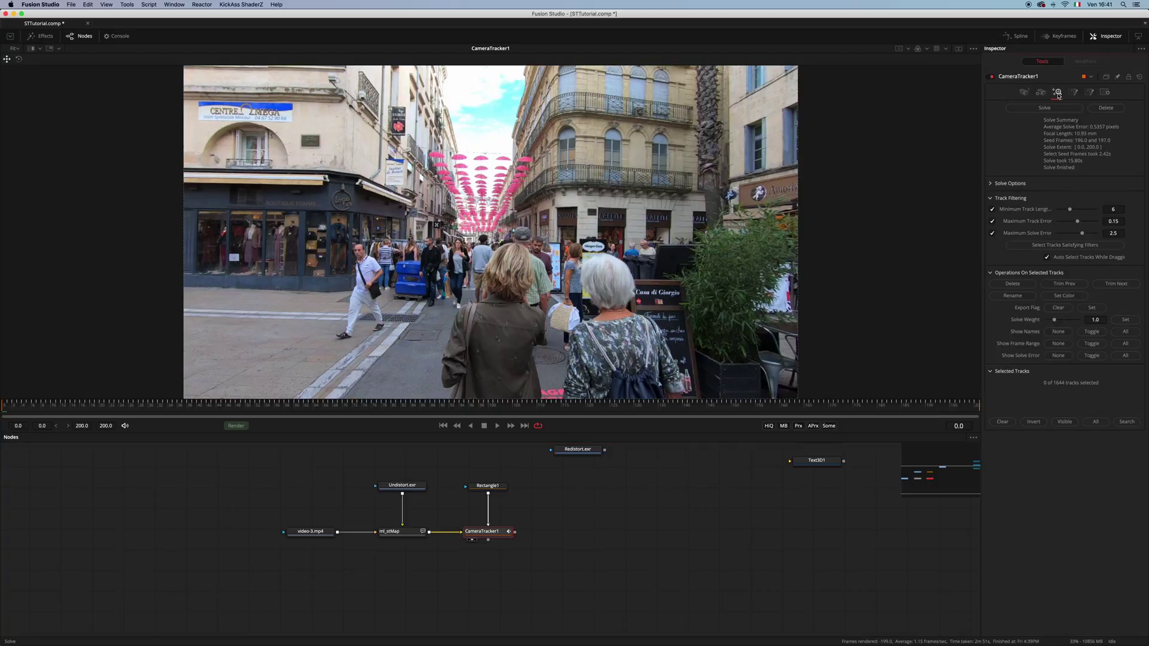
pyautogui.click(1072, 92)
pyautogui.click(1025, 108)
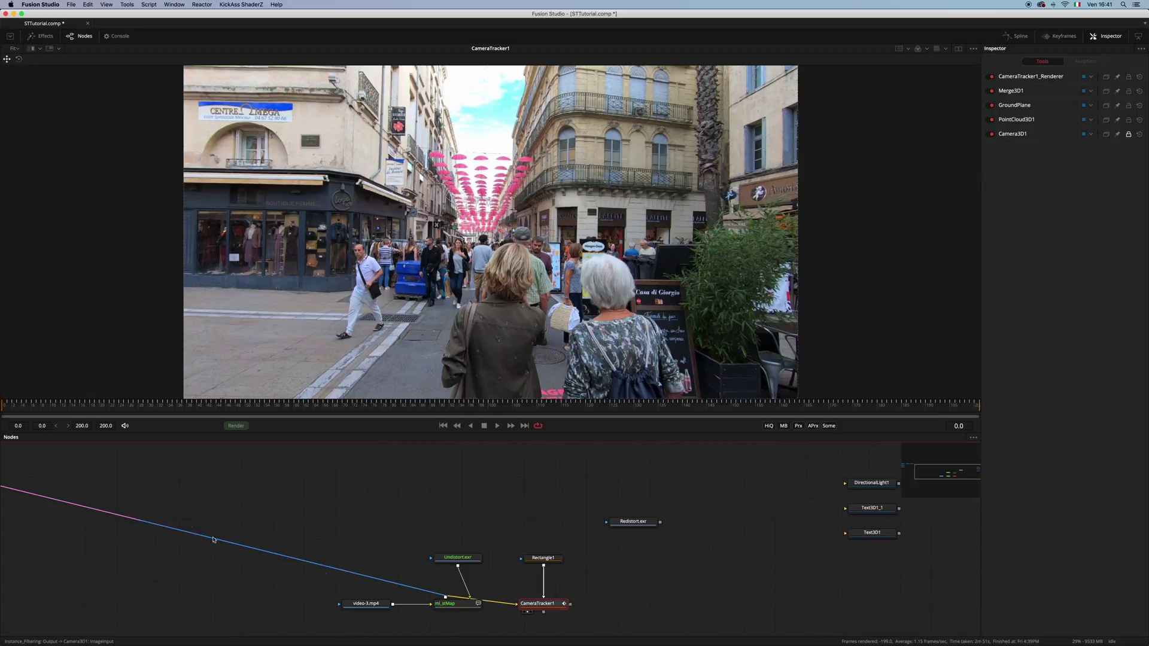
# Step: Display Merge3D1 in the viewer and look at the solved scene in the Perspective view
pyautogui.moveTo(513, 490); pyautogui.dragTo(595, 350)
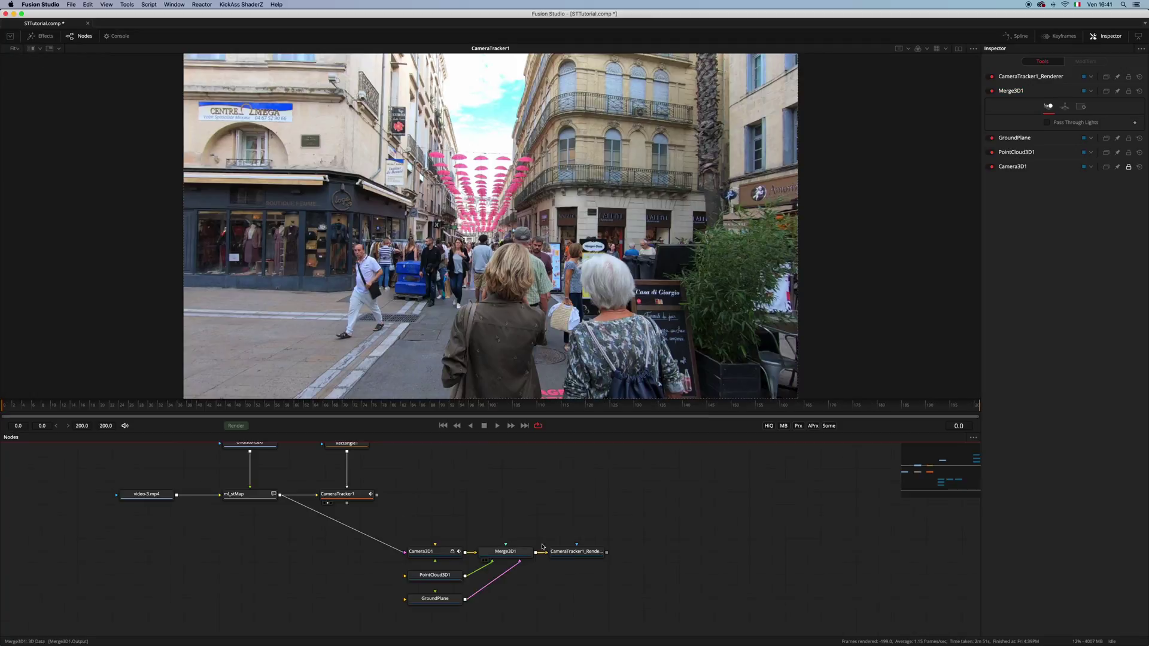
pyautogui.rightClick(26, 395)
pyautogui.click(50, 418)
pyautogui.scroll(5, 502, 326)
pyautogui.moveTo(436, 330); pyautogui.dragTo(524, 257)
# Step: Adjust PointCloud3D1's control settings and inspect the tracked points in the Perspective view
pyautogui.click(435, 575)
pyautogui.click(1056, 109)
pyautogui.click(1054, 117)
pyautogui.moveTo(1078, 120); pyautogui.dragTo(1109, 120)
pyautogui.moveTo(646, 228); pyautogui.dragTo(634, 272)
# Step: Detach GroundPlane from Merge3D1 and move DirectionalLight1, Text3D1_1 and Text3D1 above Merge3D1
pyautogui.moveTo(644, 515); pyautogui.dragTo(653, 524)
pyautogui.scroll(-3, 653, 523)
pyautogui.moveTo(761, 495); pyautogui.dragTo(650, 576)
pyautogui.moveTo(652, 556); pyautogui.dragTo(579, 472)
pyautogui.moveTo(612, 527); pyautogui.dragTo(461, 590)
pyautogui.moveTo(538, 562); pyautogui.dragTo(651, 482)
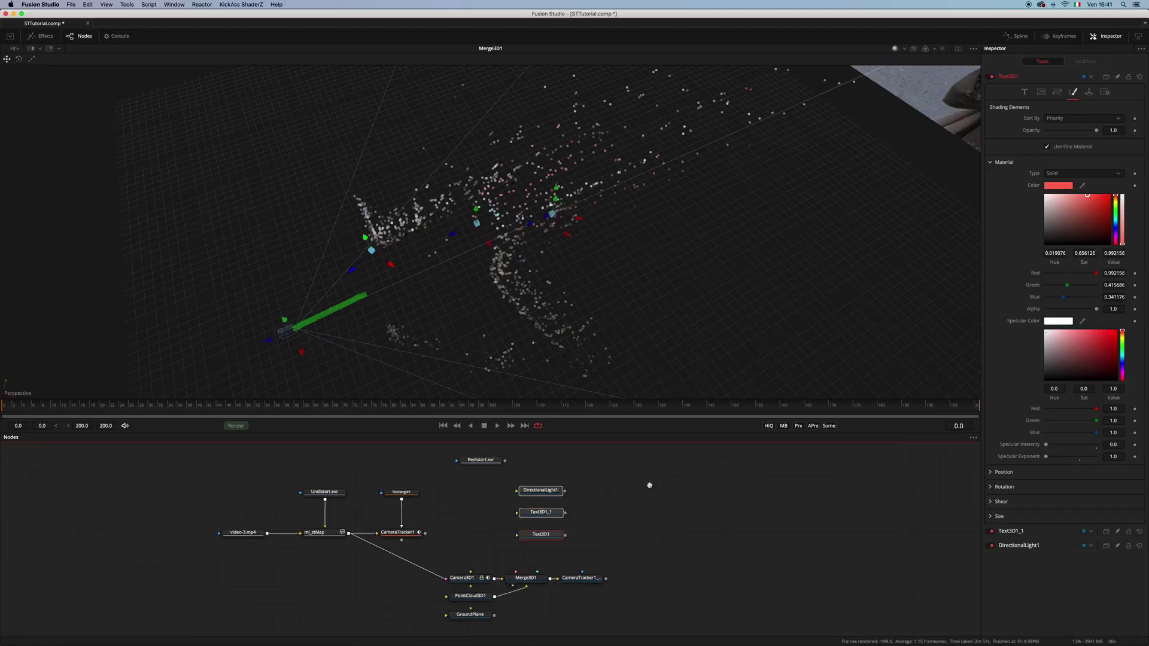
# Step: Connect Text3D1, Text3D1_1 and DirectionalLight1 to Merge3D1
pyautogui.scroll(4, 635, 472)
pyautogui.moveTo(561, 514); pyautogui.dragTo(524, 568)
pyautogui.moveTo(561, 494); pyautogui.dragTo(555, 569)
pyautogui.moveTo(521, 306); pyautogui.dragTo(582, 410)
pyautogui.moveTo(575, 486); pyautogui.dragTo(549, 577)
# Step: Show the Merge3D1 scene through Camera3D1 in the viewer
pyautogui.click(550, 577)
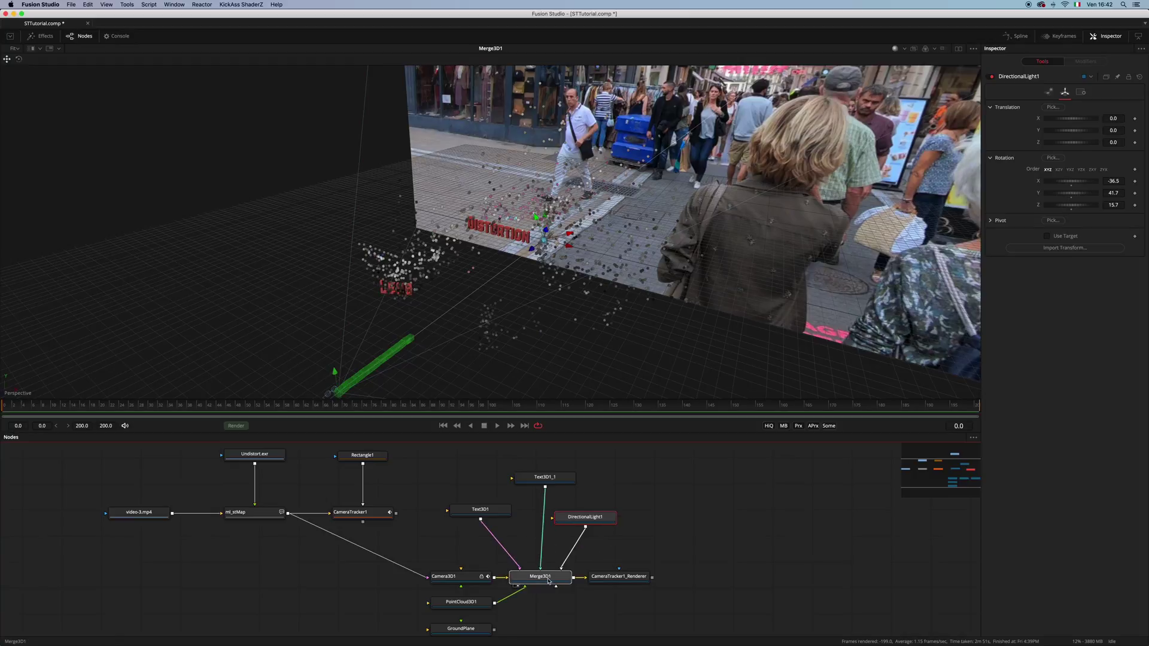
pyautogui.rightClick(27, 398)
pyautogui.click(53, 402)
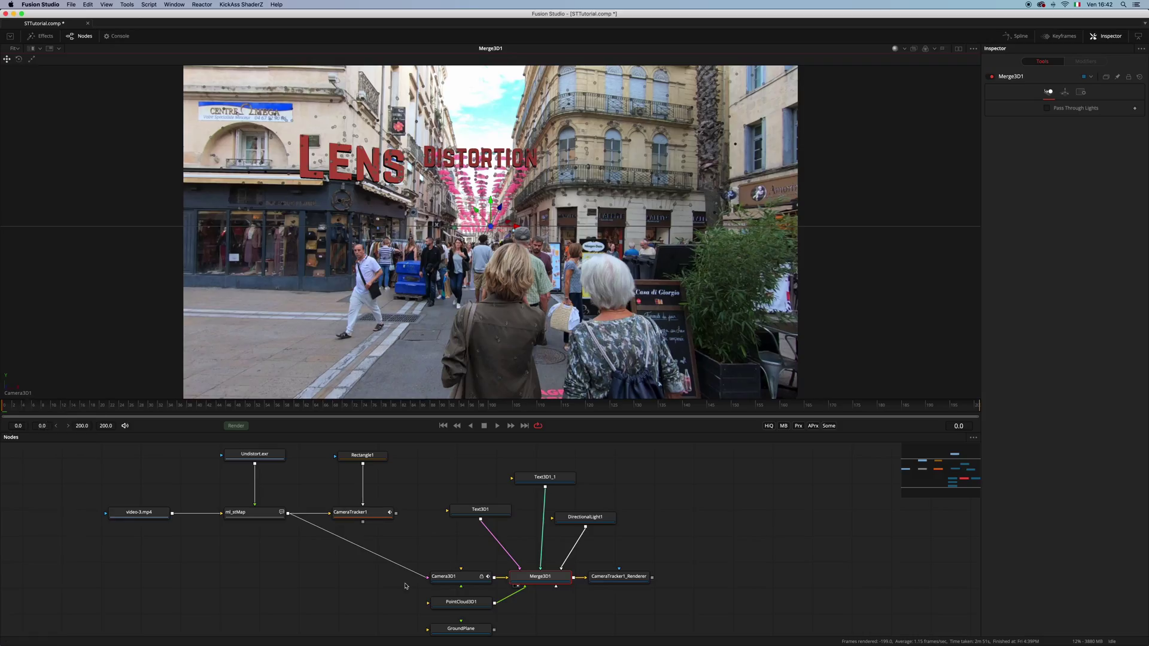
# Step: Disconnect ml_stMap from Camera3D1's image input and play back the 3D scene
pyautogui.moveTo(413, 570); pyautogui.dragTo(660, 526)
pyautogui.press('space')
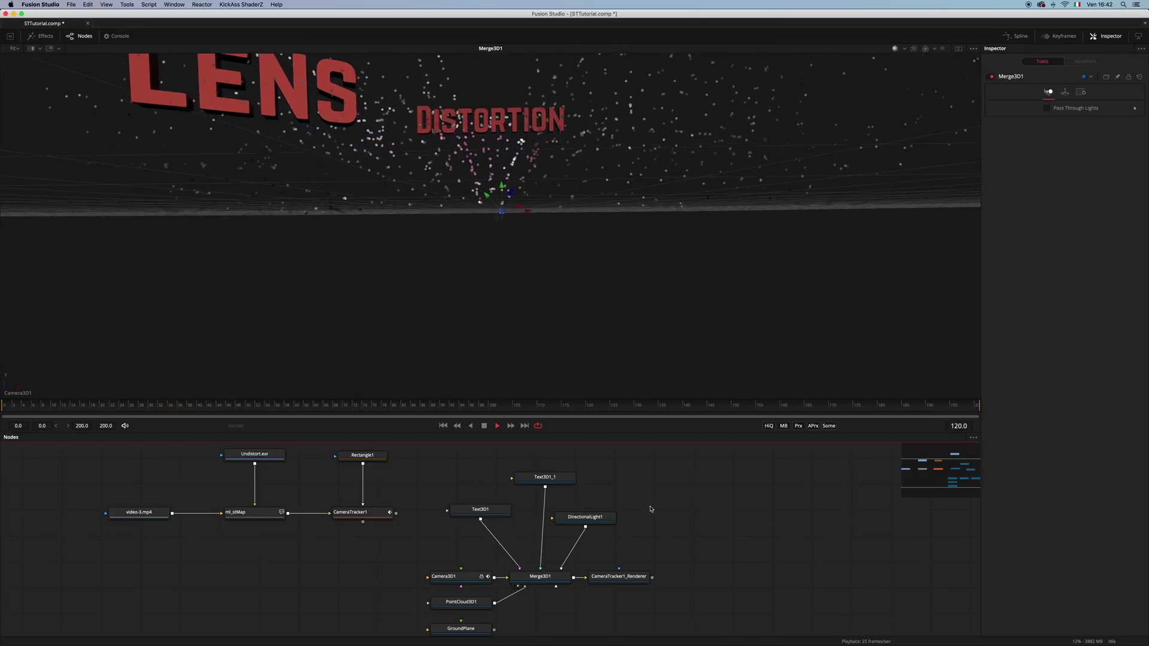
# Step: Stop playback, disable Undistort.exr, Rectangle1, ml_stMap and CameraTracker1, and move video-3.mp4 well below them
pyautogui.press('space')
pyautogui.scroll(-3, 669, 484)
pyautogui.scroll(3, 530, 516)
pyautogui.moveTo(228, 597); pyautogui.dragTo(396, 470)
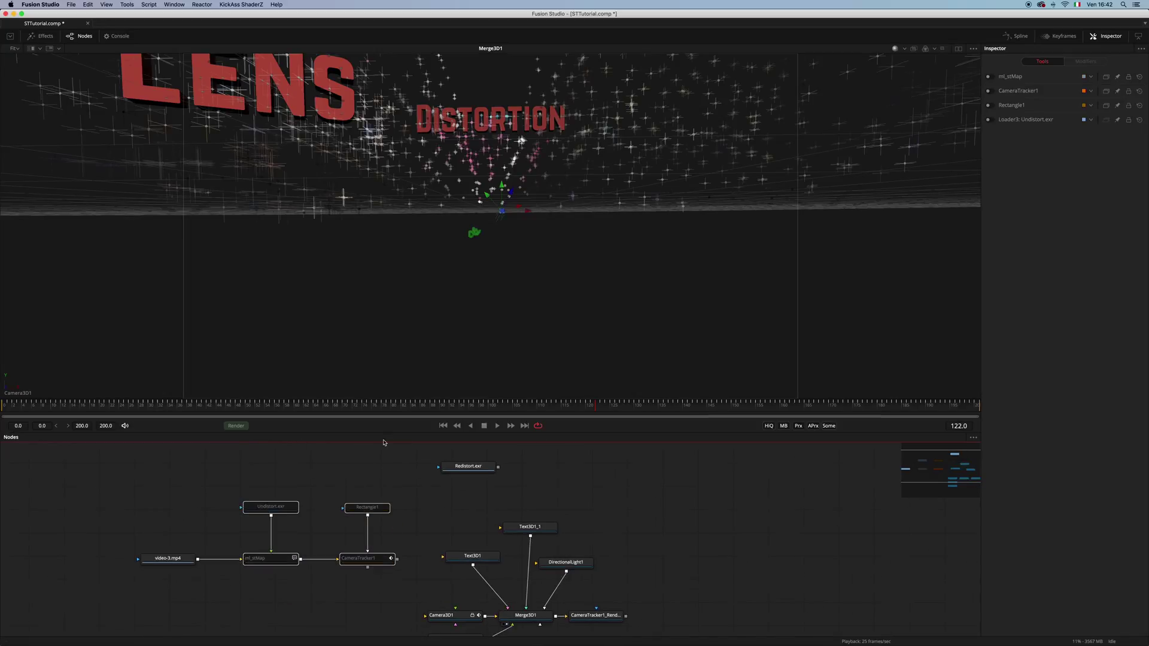
pyautogui.moveTo(169, 558); pyautogui.dragTo(170, 586)
pyautogui.scroll(-2, 343, 564)
pyautogui.moveTo(343, 564); pyautogui.dragTo(385, 498)
pyautogui.moveTo(246, 522); pyautogui.dragTo(216, 591)
# Step: Place Redistort.exr above and beyond the 3D scene nodes and show it in the viewer
pyautogui.scroll(-1, 299, 577)
pyautogui.moveTo(552, 547); pyautogui.dragTo(446, 572)
pyautogui.moveTo(519, 506); pyautogui.dragTo(502, 592)
pyautogui.moveTo(356, 515); pyautogui.dragTo(578, 538)
pyautogui.moveTo(561, 581); pyautogui.dragTo(474, 519)
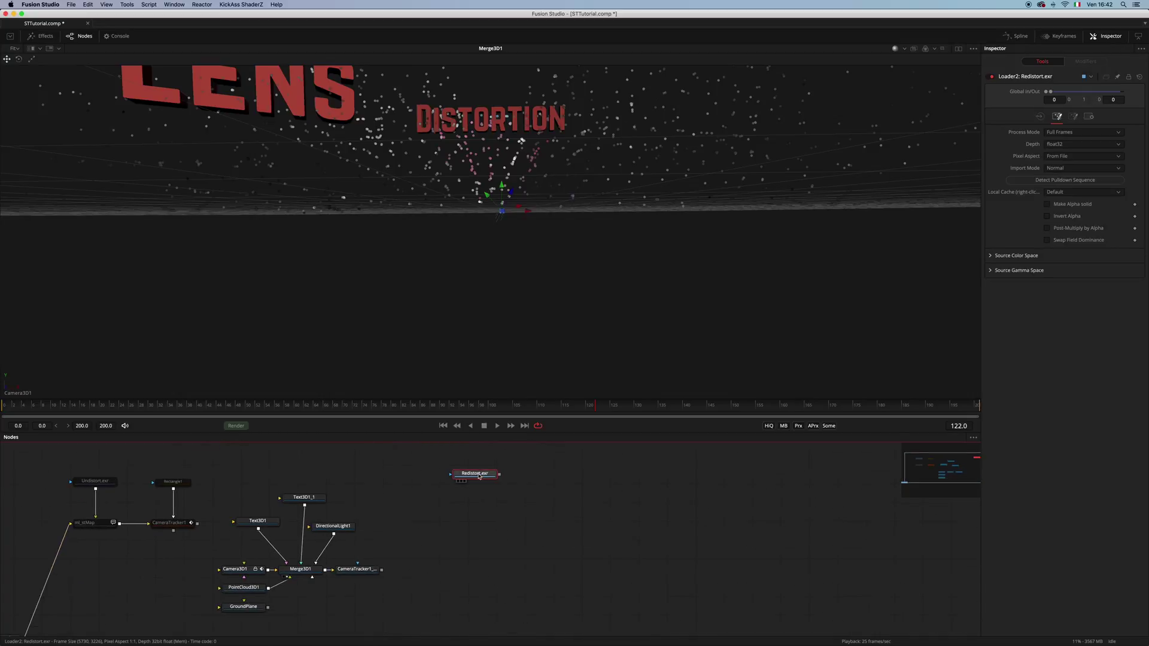
pyautogui.moveTo(477, 476); pyautogui.dragTo(573, 330)
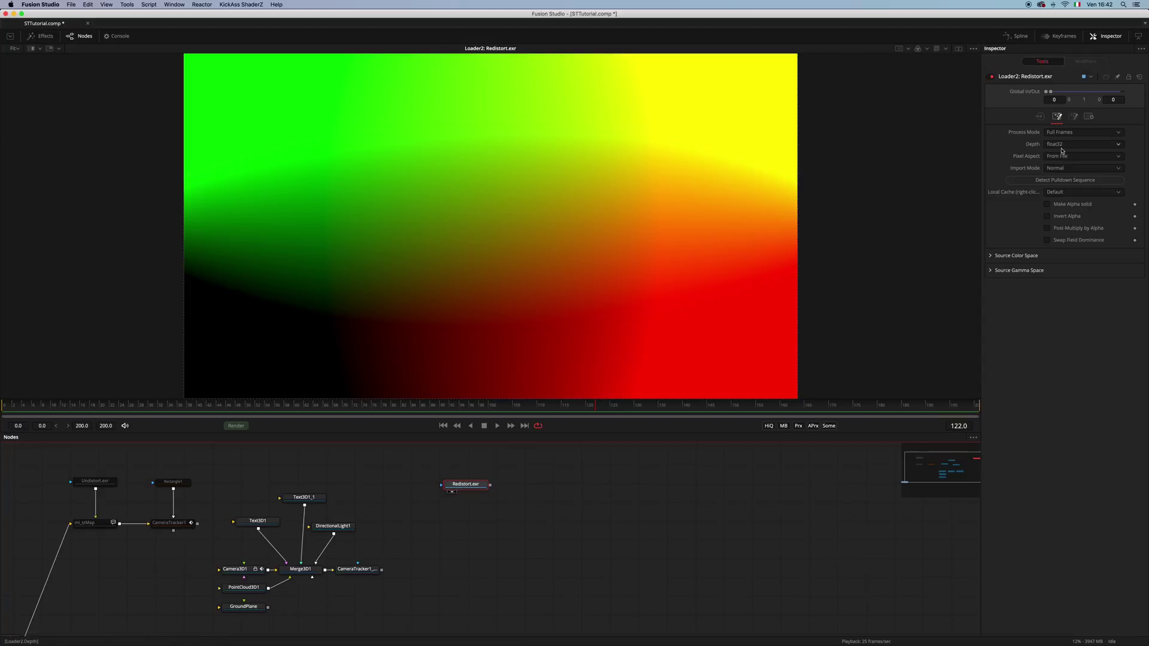
# Step: Show CameraTracker1_Renderer in the viewer and enable its lighting
pyautogui.click(469, 545)
pyautogui.click(374, 569)
pyautogui.press('1')
pyautogui.click(1046, 246)
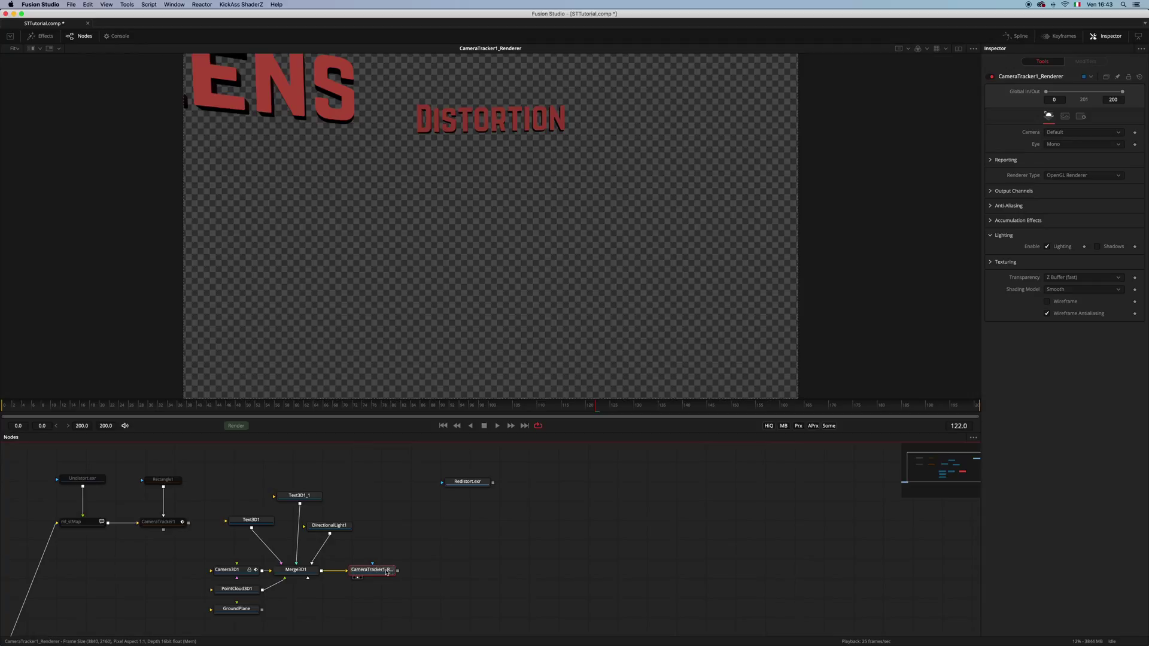
# Step: Add a second ml_stMap node after CameraTracker1_Renderer
pyautogui.hotkey('shift', 'space')
pyautogui.write('mer')
pyautogui.press('BackSpace')
pyautogui.press('BackSpace')
pyautogui.press('BackSpace')
pyautogui.write('stm')
pyautogui.press('Return')
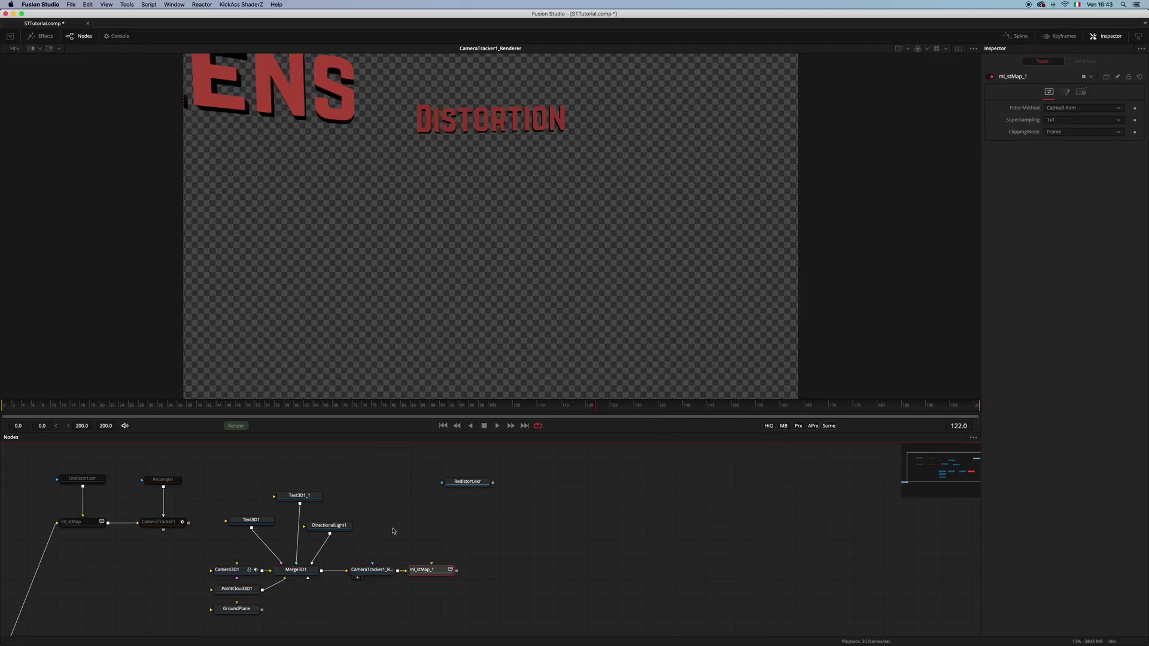
# Step: Connect Redistort.exr to the map input of ml_stMap_1 and show ml_stMap_1 in the viewer
pyautogui.moveTo(443, 576); pyautogui.dragTo(479, 576)
pyautogui.moveTo(468, 490); pyautogui.dragTo(473, 572)
pyautogui.press('1')
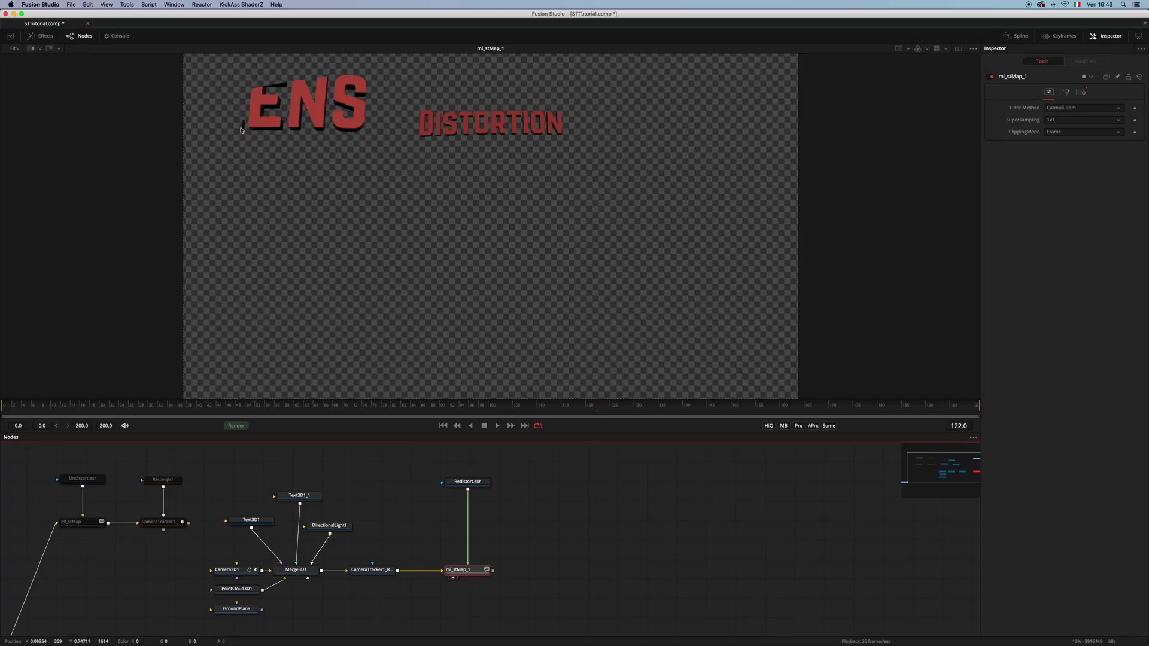
# Step: Set CameraTracker1_Renderer's Domain Overscan to 2.0 in its image settings
pyautogui.click(390, 572)
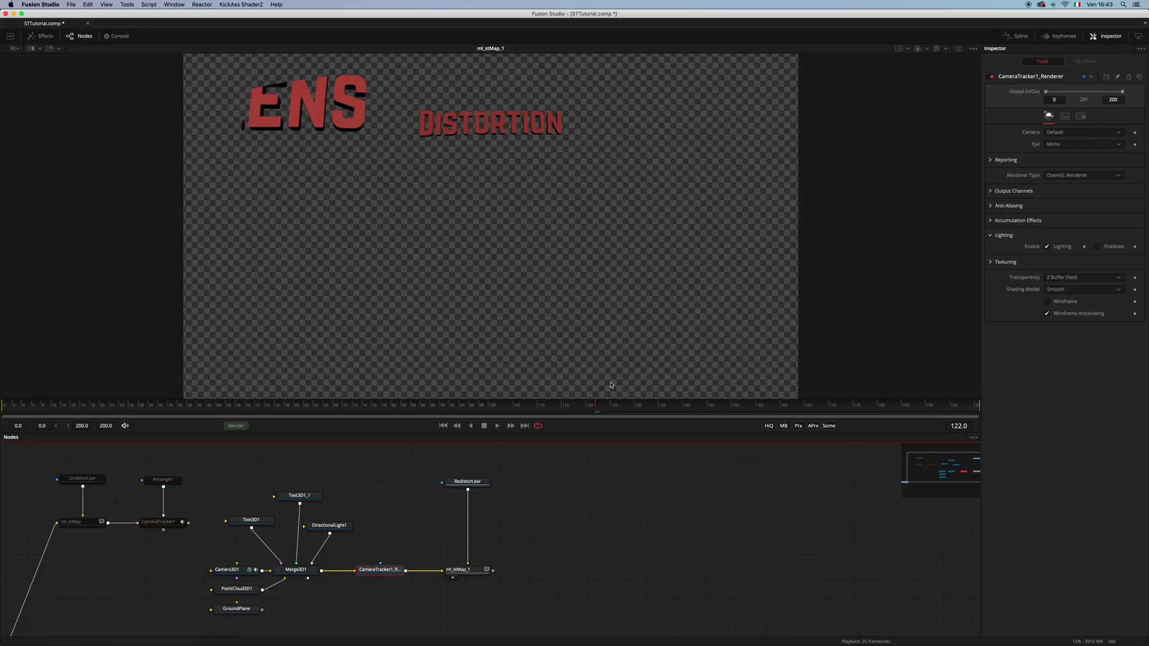
pyautogui.click(1065, 118)
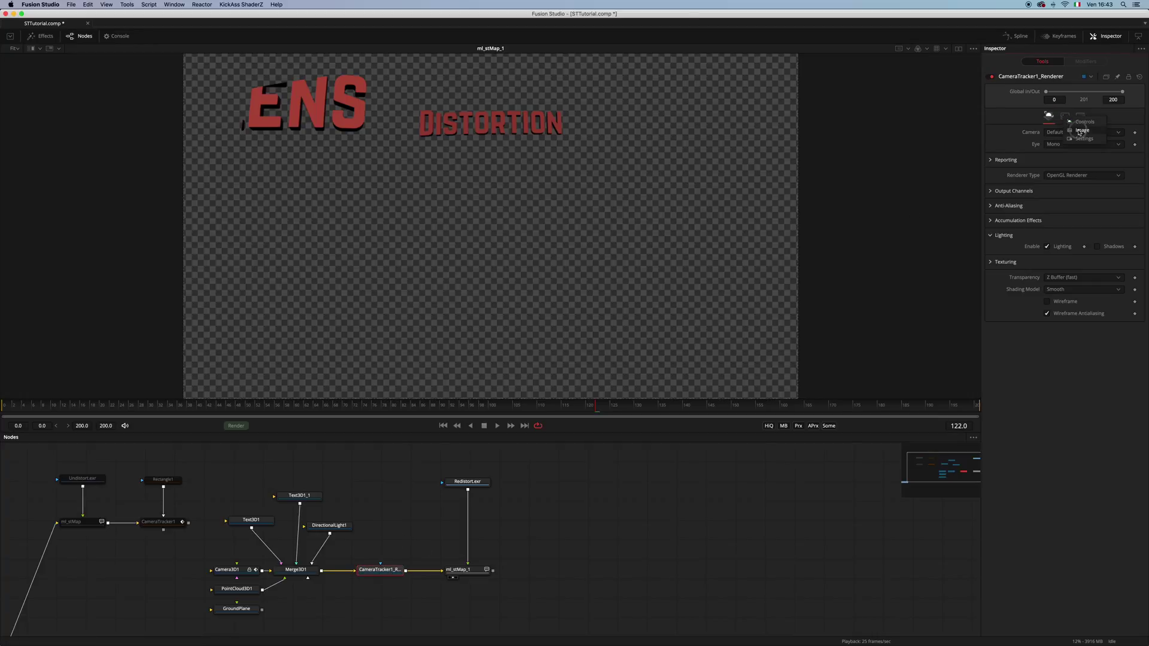
pyautogui.click(1079, 130)
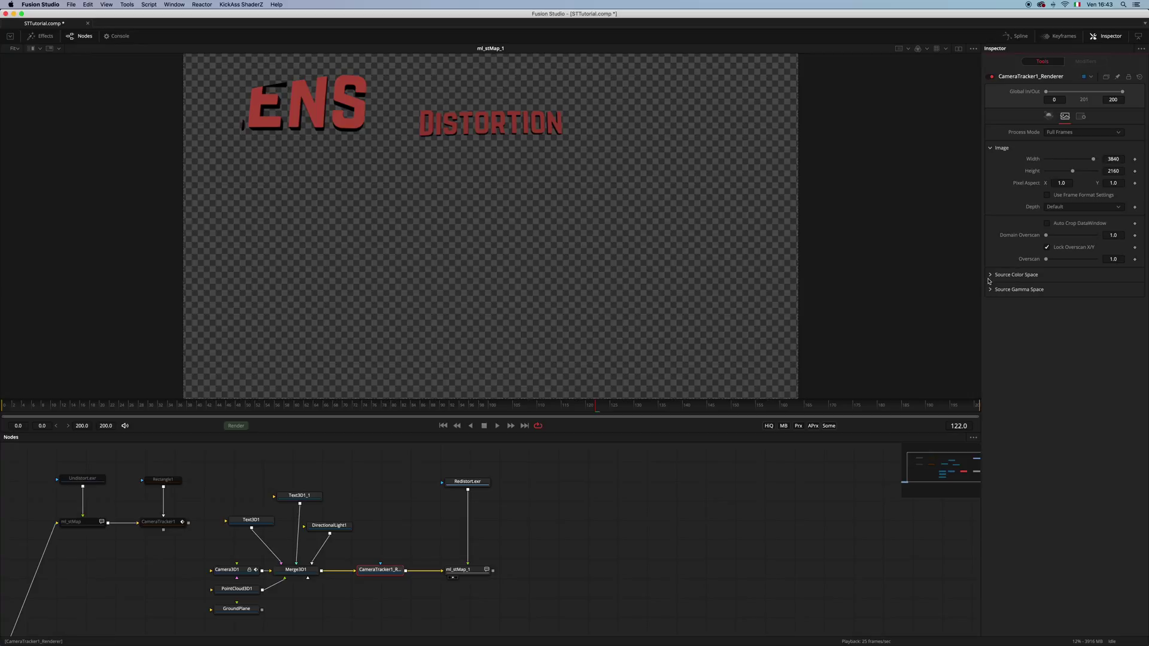
pyautogui.moveTo(1047, 237); pyautogui.dragTo(1068, 238)
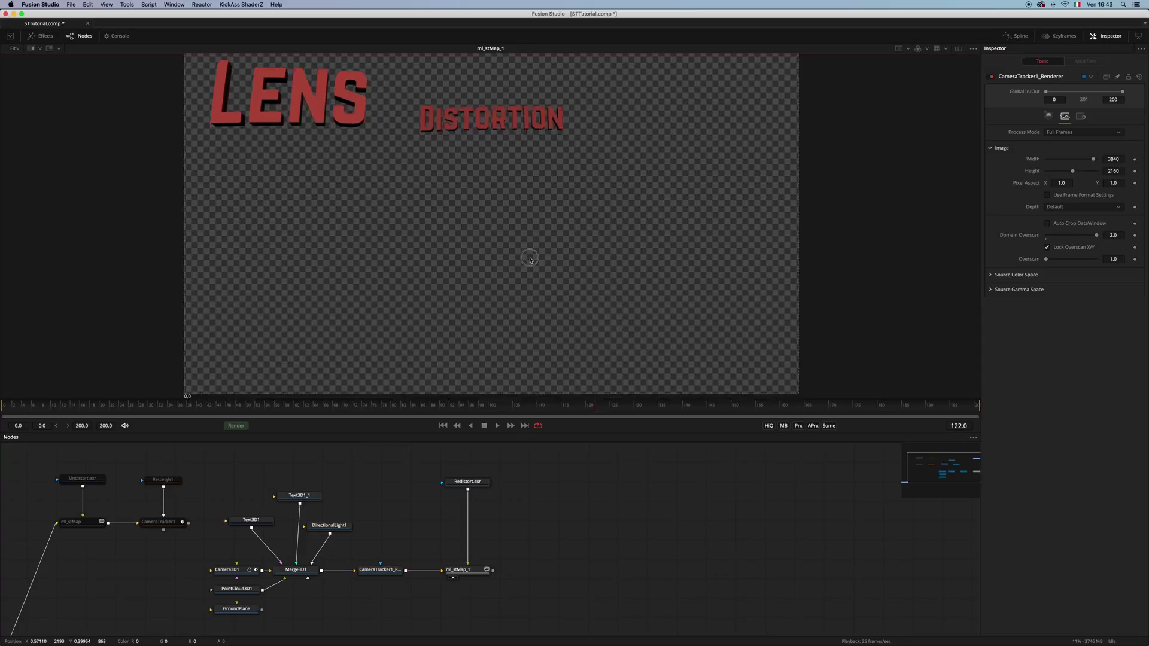
# Step: Merge the ml_stMap_1 output over the original video-3.mp4 and show Merge1 in the viewer
pyautogui.scroll(-2, 528, 259)
pyautogui.scroll(-2, 538, 549)
pyautogui.moveTo(534, 554); pyautogui.dragTo(530, 527)
pyautogui.moveTo(42, 587); pyautogui.dragTo(72, 598)
pyautogui.moveTo(494, 525); pyautogui.dragTo(123, 481)
pyautogui.moveTo(77, 599); pyautogui.dragTo(64, 599)
pyautogui.moveTo(471, 598); pyautogui.dragTo(597, 296)
# Step: Go to the first frame and fit the Merge1 composite to the viewer
pyautogui.click(443, 426)
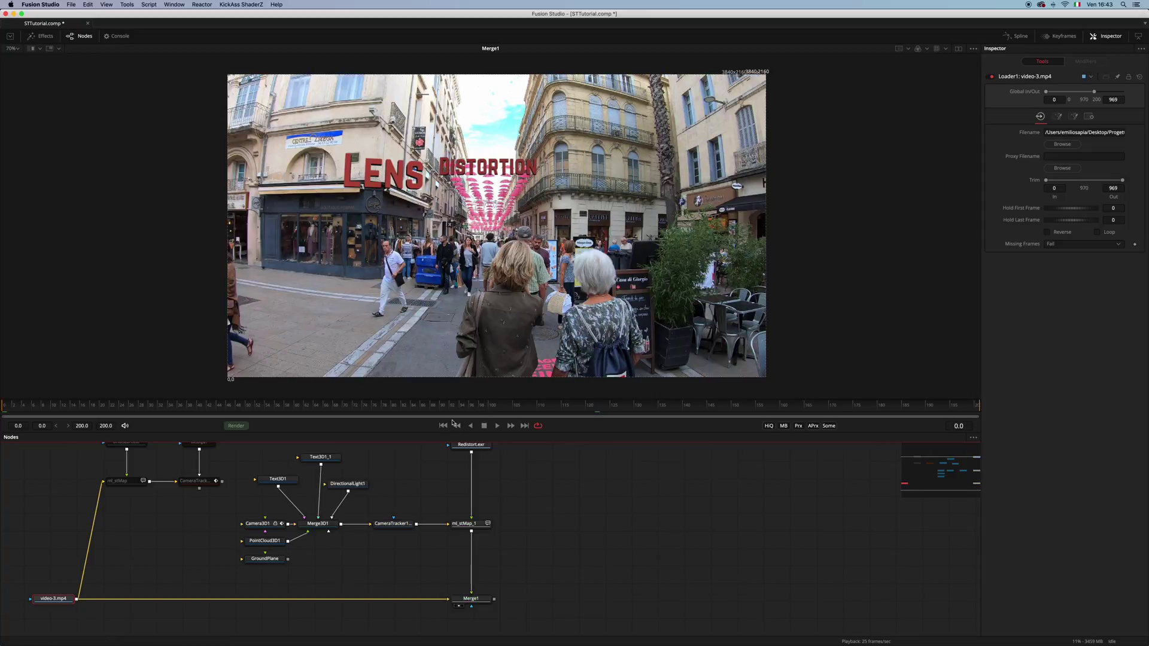
pyautogui.click(497, 536)
pyautogui.hscroll(-5, 647, 508)
pyautogui.scroll(1, 657, 500)
pyautogui.press('super+f')
pyautogui.click(774, 498)
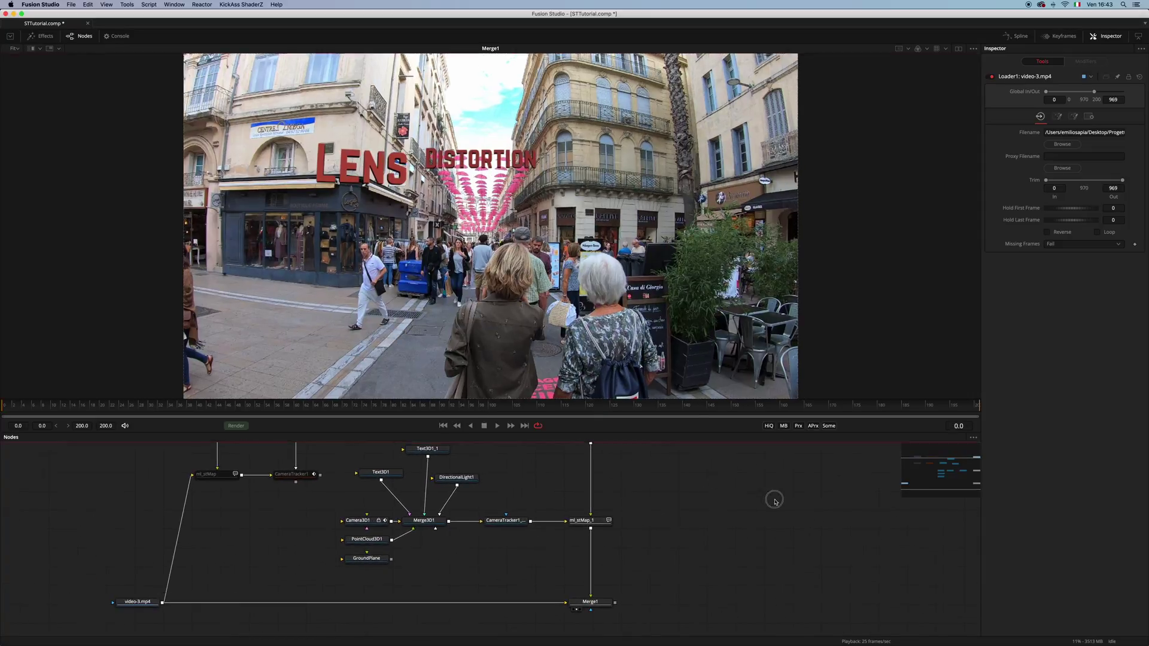